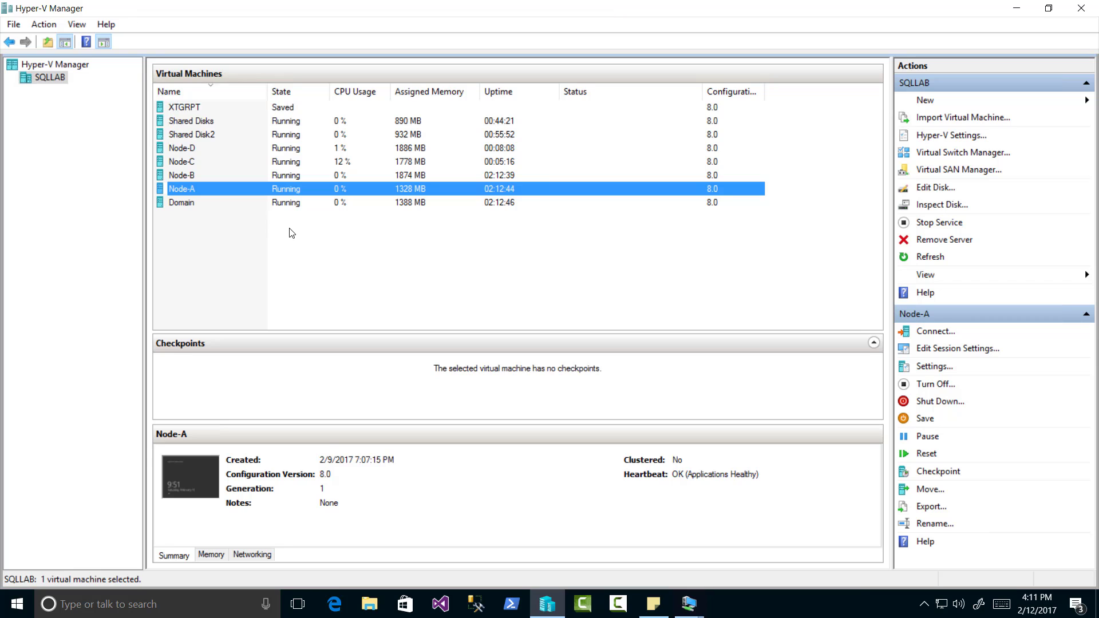
Connect to the Node-D virtual machine, show it full screen, and close its Server Manager window.
{"action": "left_click", "coordinate": [177, 165]}
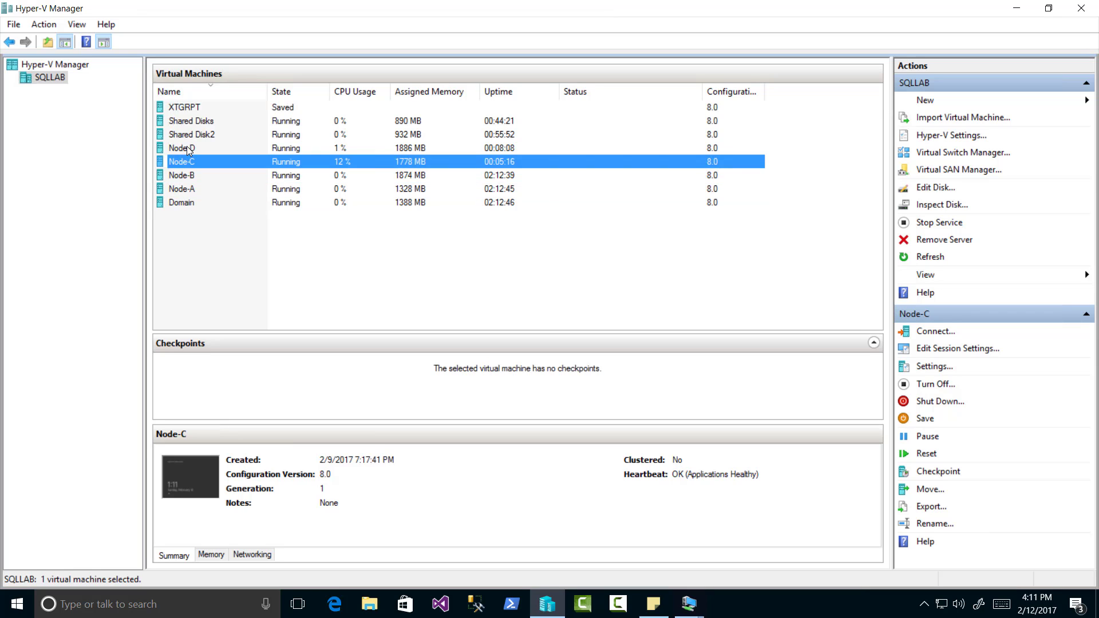
{"action": "left_click", "coordinate": [186, 148]}
{"action": "double_click", "coordinate": [187, 148]}
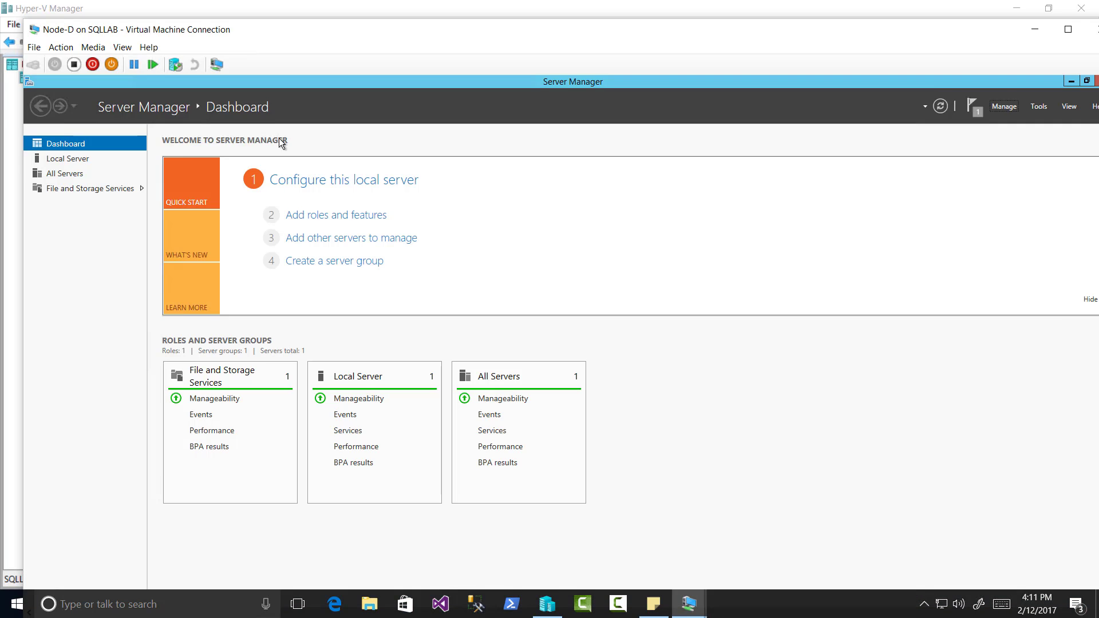
{"action": "left_click", "coordinate": [122, 47]}
{"action": "left_click", "coordinate": [122, 61]}
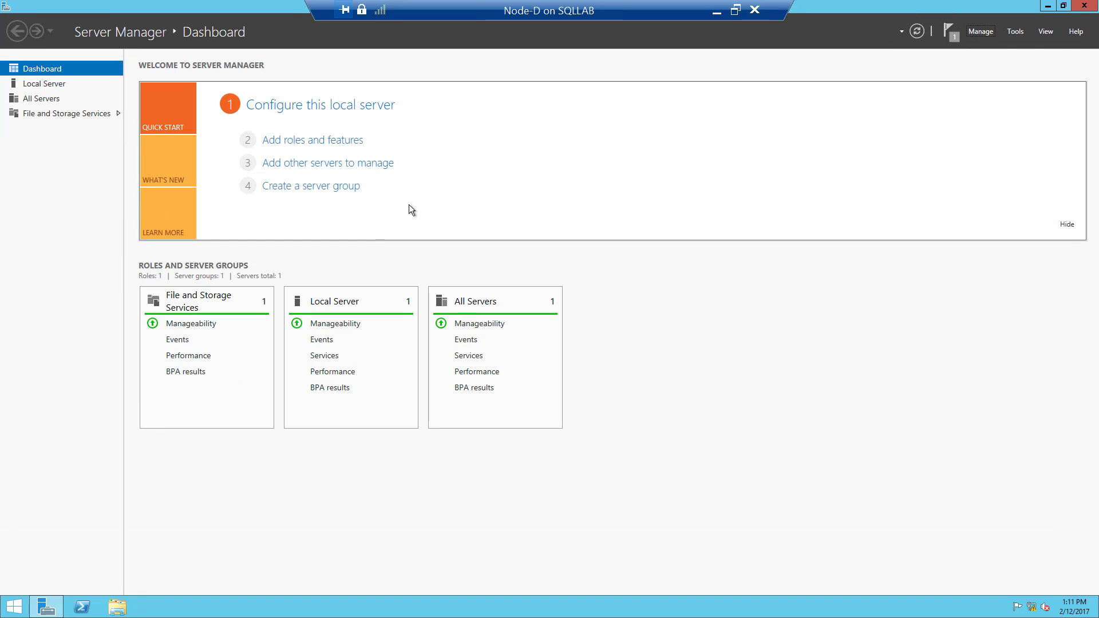
{"action": "left_click", "coordinate": [1086, 6]}
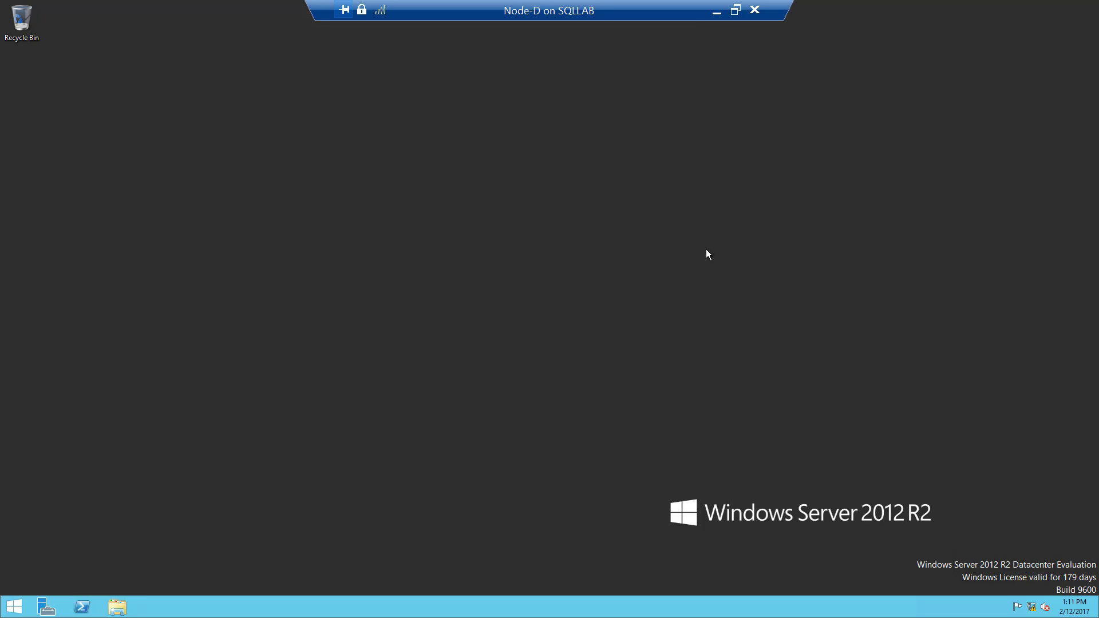
Search Node-D for "sql" and launch SQL Server 2014 Configuration Manager, allowing it to make changes to the computer.
{"action": "mouse_move", "coordinate": [1088, 80]}
{"action": "left_click", "coordinate": [1086, 104]}
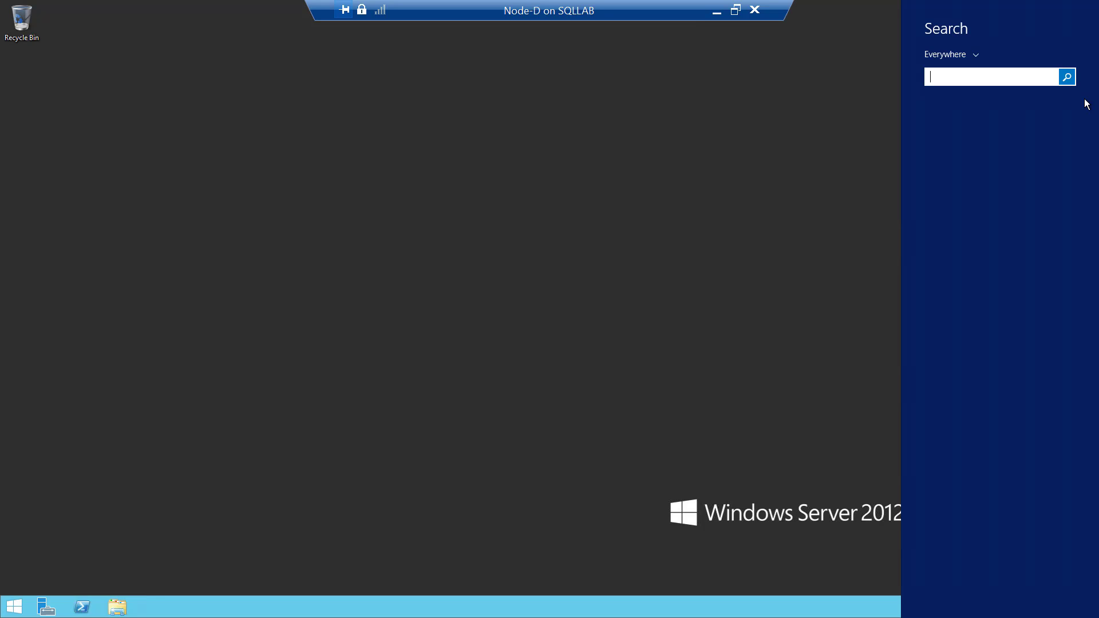
{"action": "type", "text": "sql"}
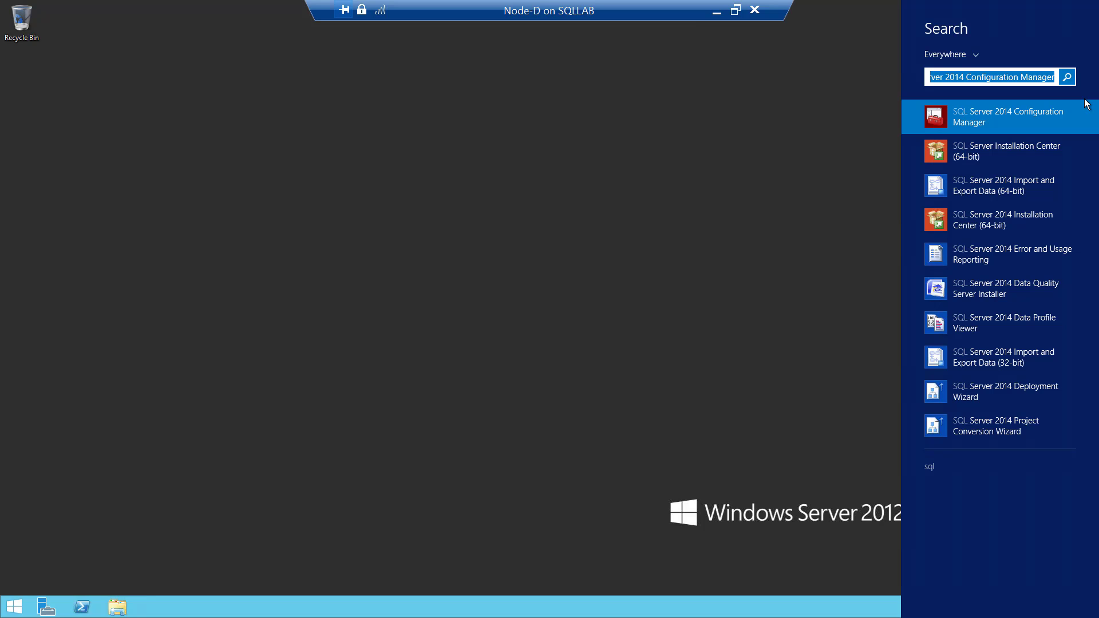
{"action": "left_click", "coordinate": [1037, 119]}
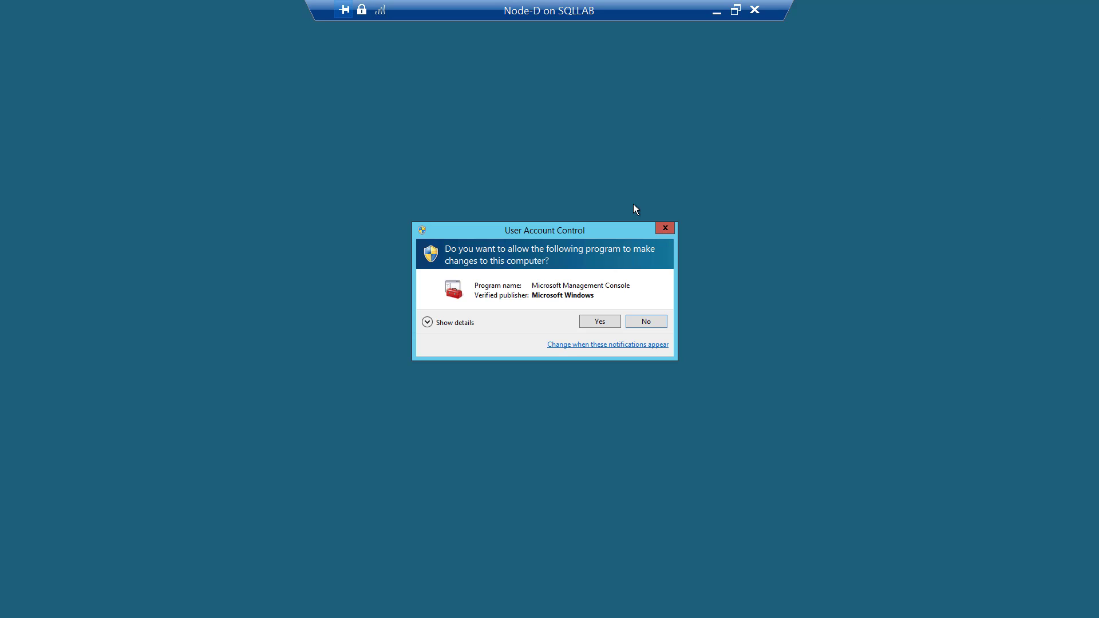
{"action": "left_click", "coordinate": [593, 325]}
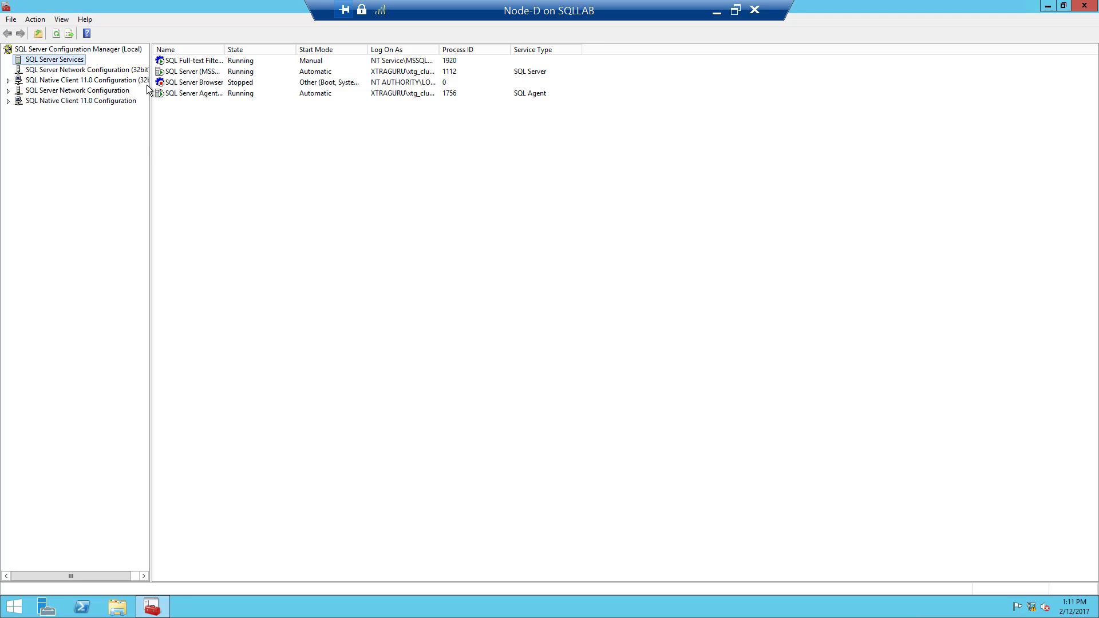
Inspect the Windows failover cluster name in the AlwaysOn High Availability properties of Node-D's SQL Server (MSSQLSERVER) service, and dismiss the properties without changes.
{"action": "left_click", "coordinate": [166, 75]}
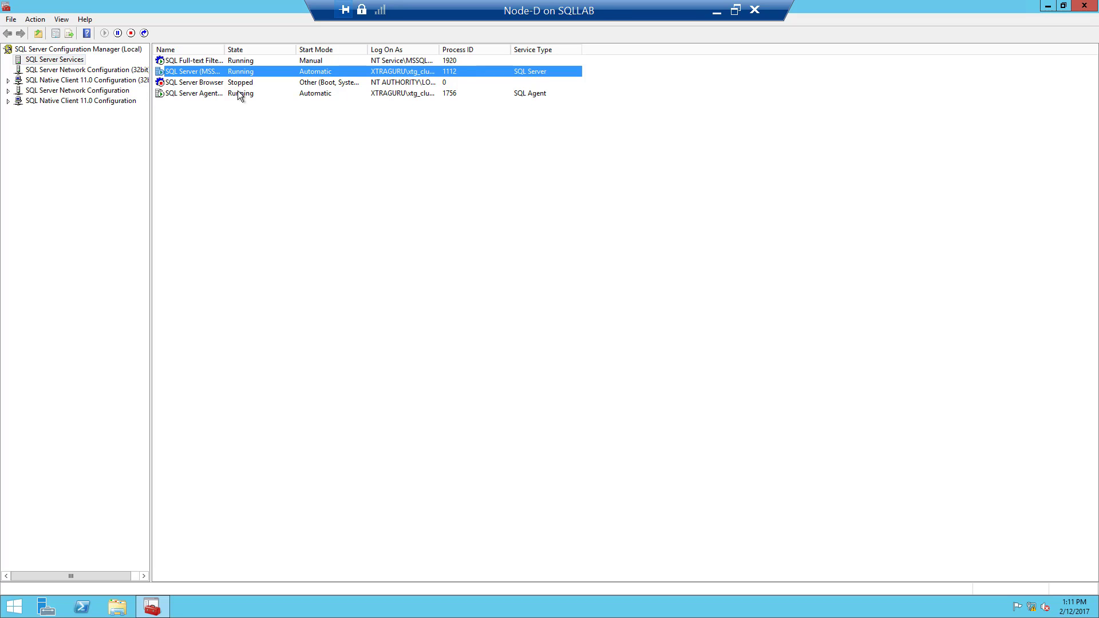
{"action": "right_click", "coordinate": [208, 73]}
{"action": "left_click", "coordinate": [242, 140]}
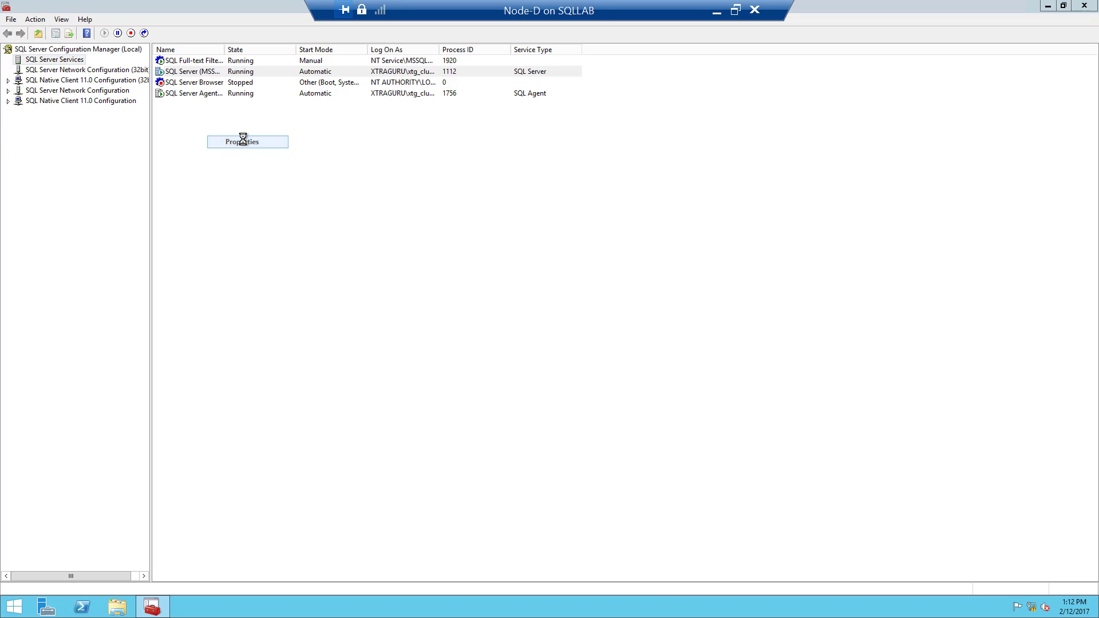
{"action": "left_click", "coordinate": [472, 183]}
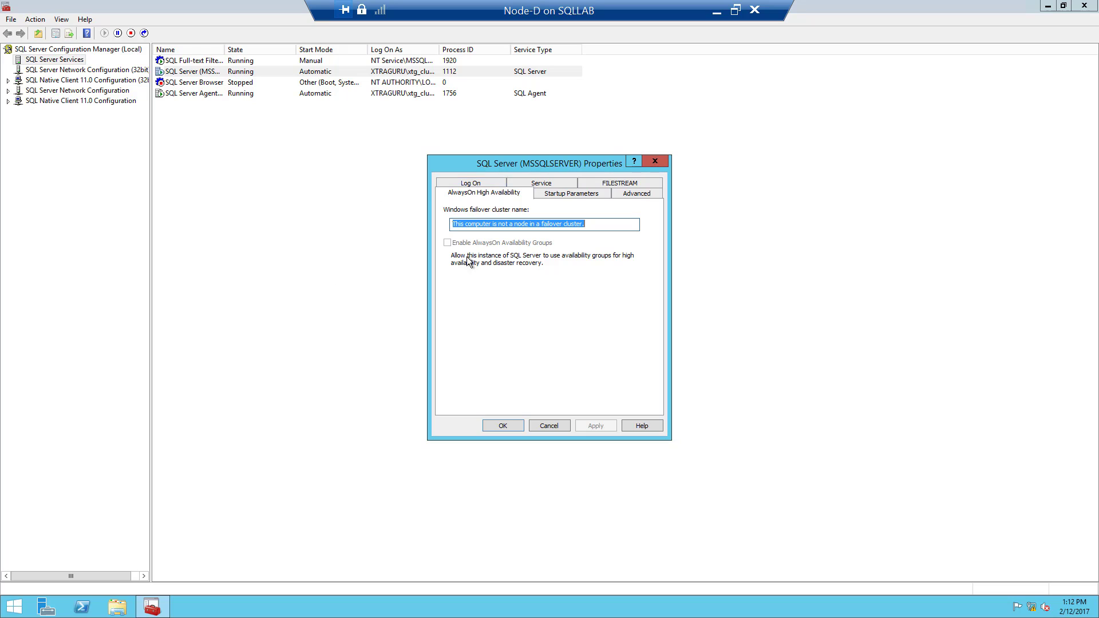
{"action": "left_click", "coordinate": [472, 224]}
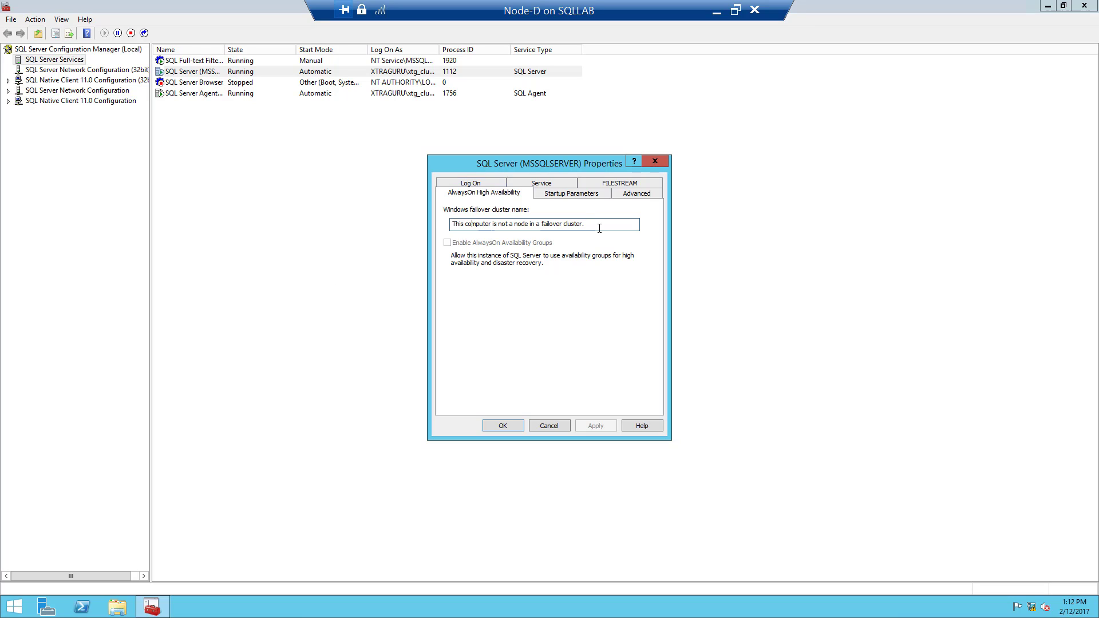
{"action": "left_click_drag", "start_coordinate": [599, 228], "coordinate": [453, 231]}
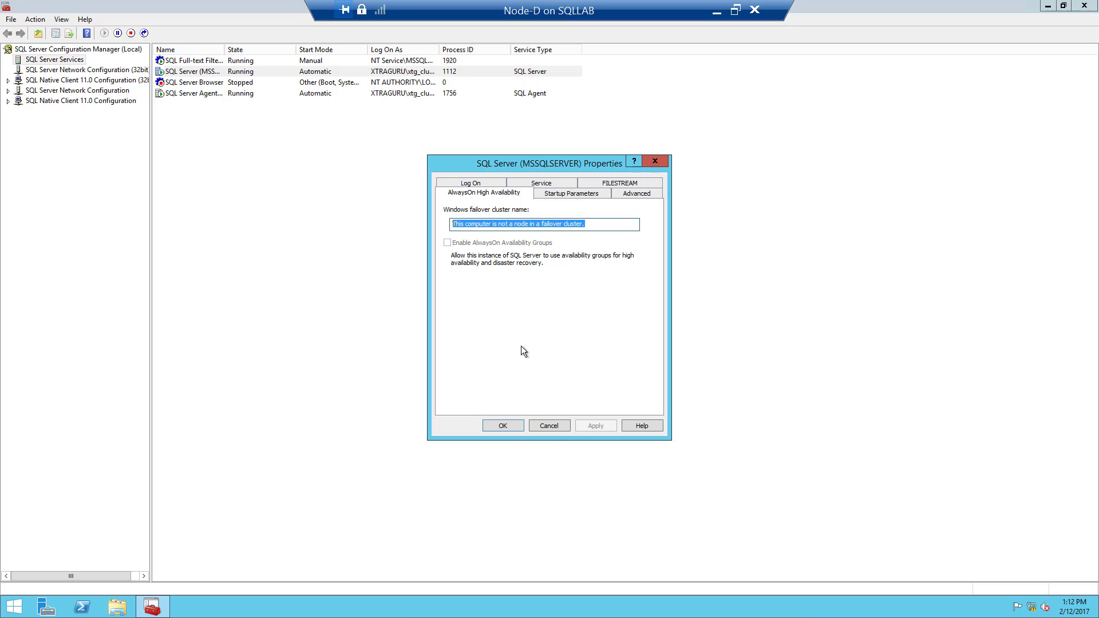
{"action": "left_click", "coordinate": [549, 425]}
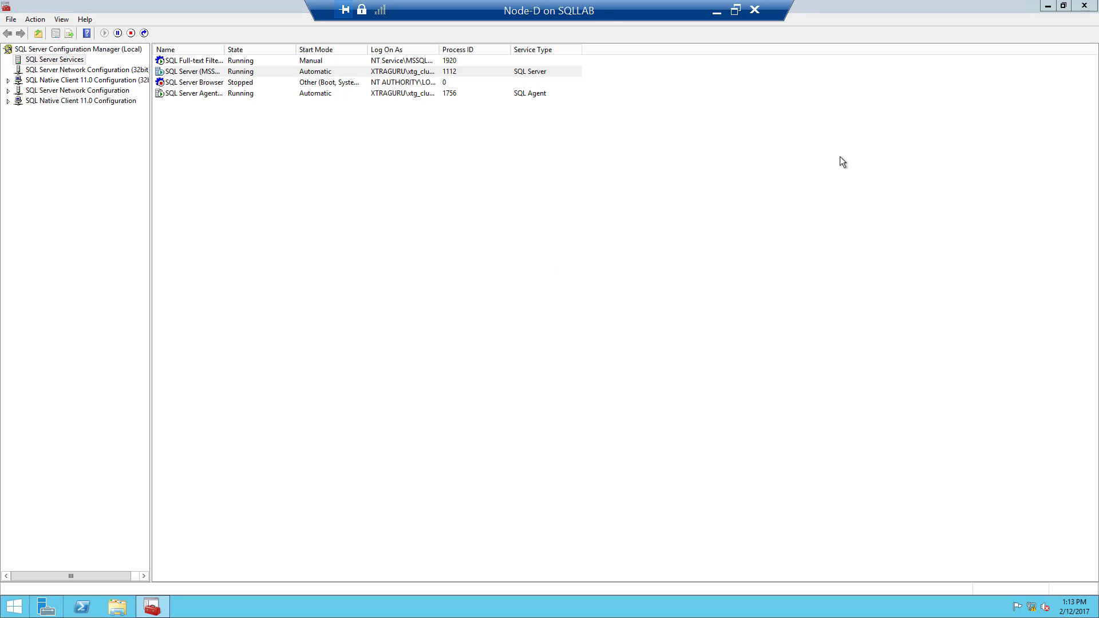
In Server Manager on Node-D, check the Failover Clustering feature's installation status through the Add Roles and Features Wizard, and cancel the wizard.
{"action": "key", "text": "super+1"}
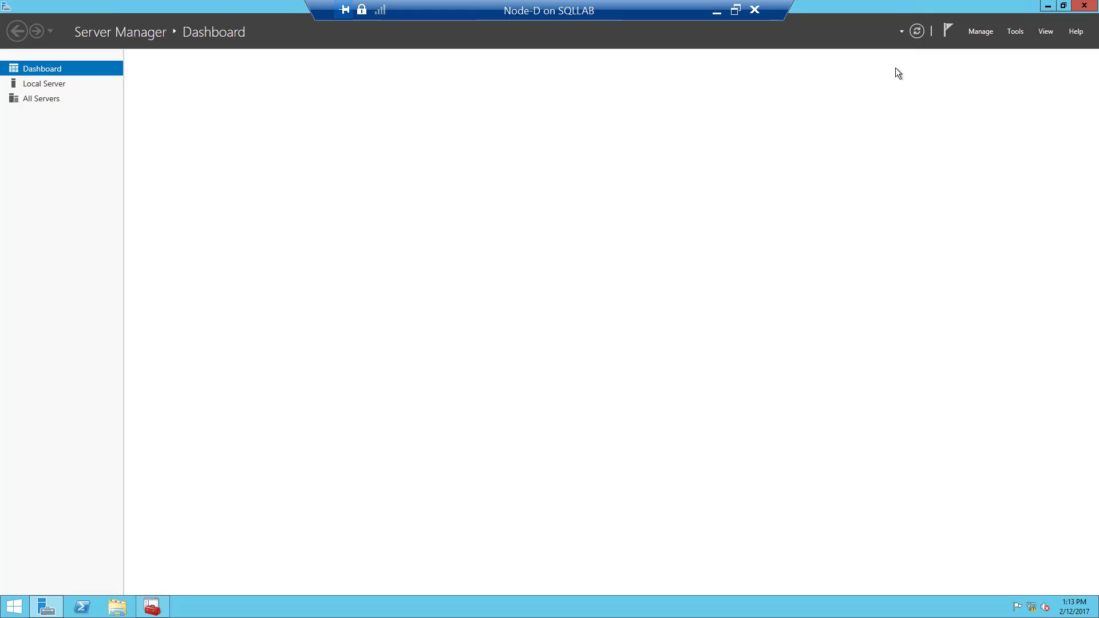
{"action": "left_click", "coordinate": [979, 32]}
{"action": "left_click", "coordinate": [959, 43]}
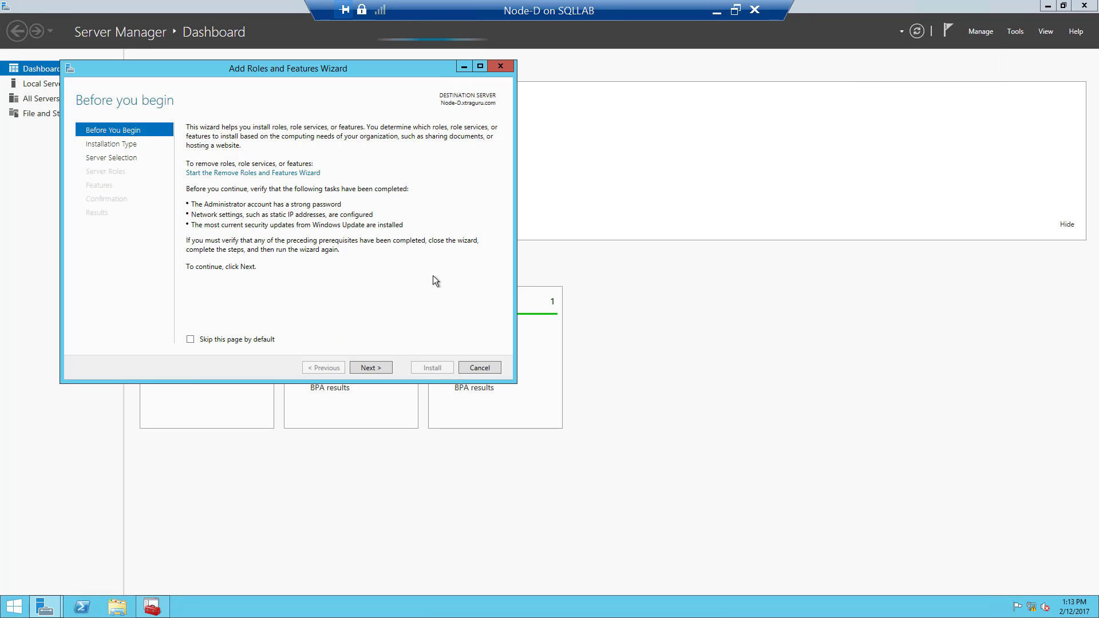
{"action": "left_click", "coordinate": [371, 368]}
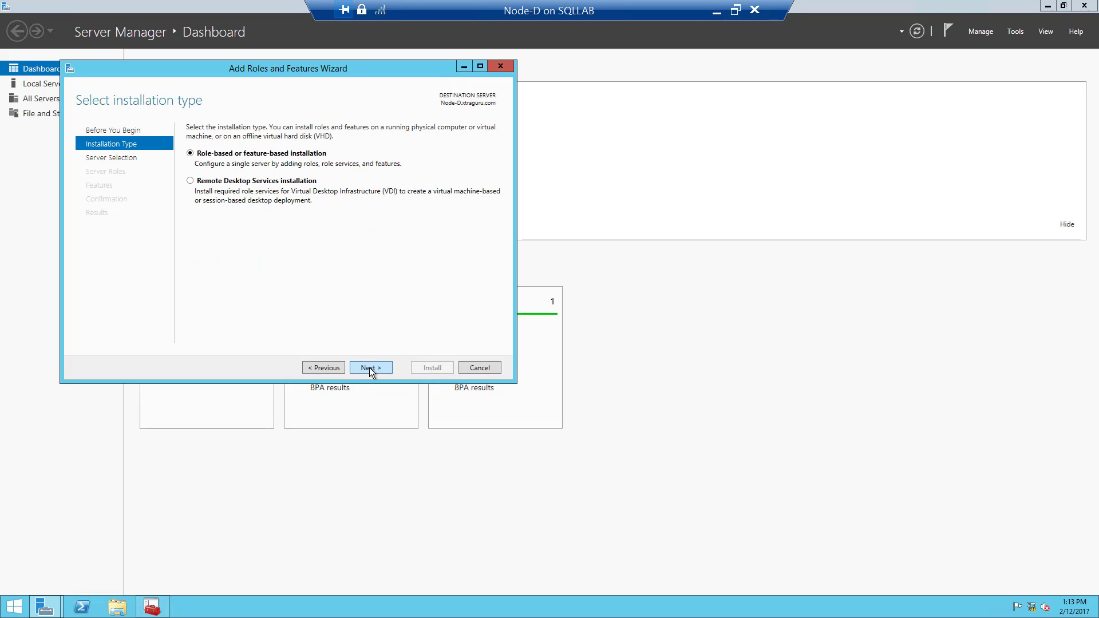
{"action": "left_click", "coordinate": [370, 368]}
{"action": "left_click", "coordinate": [370, 368]}
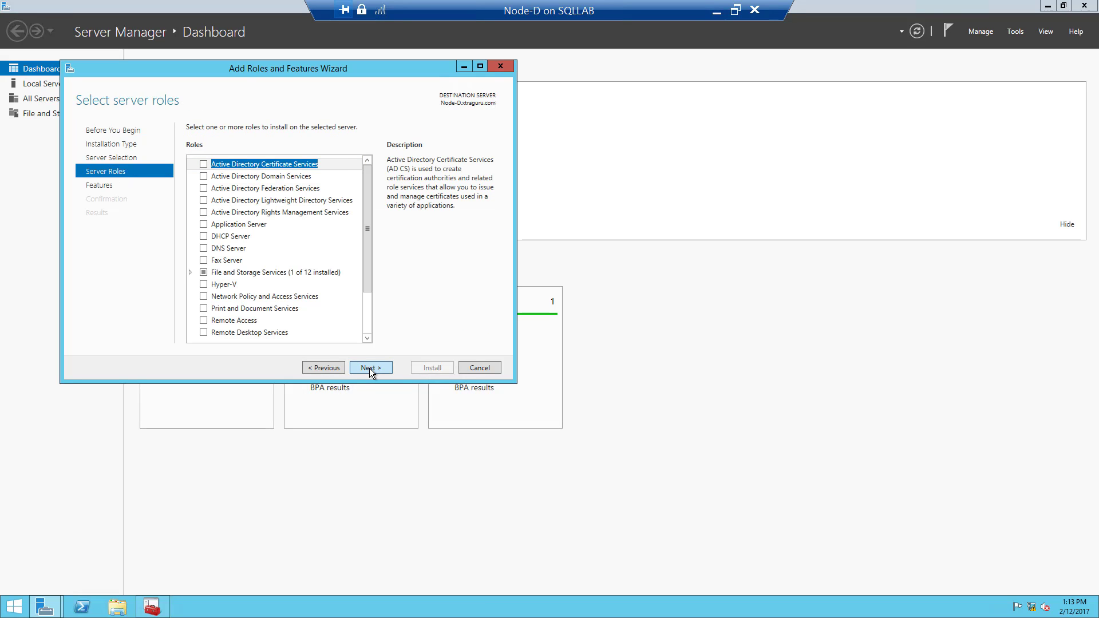
{"action": "left_click", "coordinate": [370, 368]}
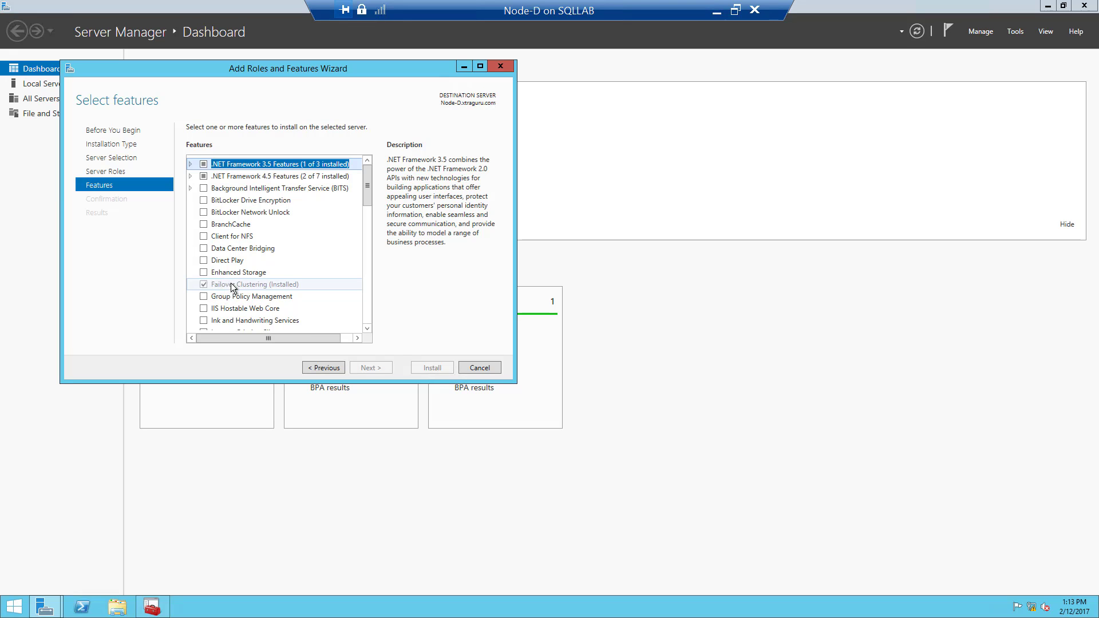
{"action": "left_click", "coordinate": [487, 367]}
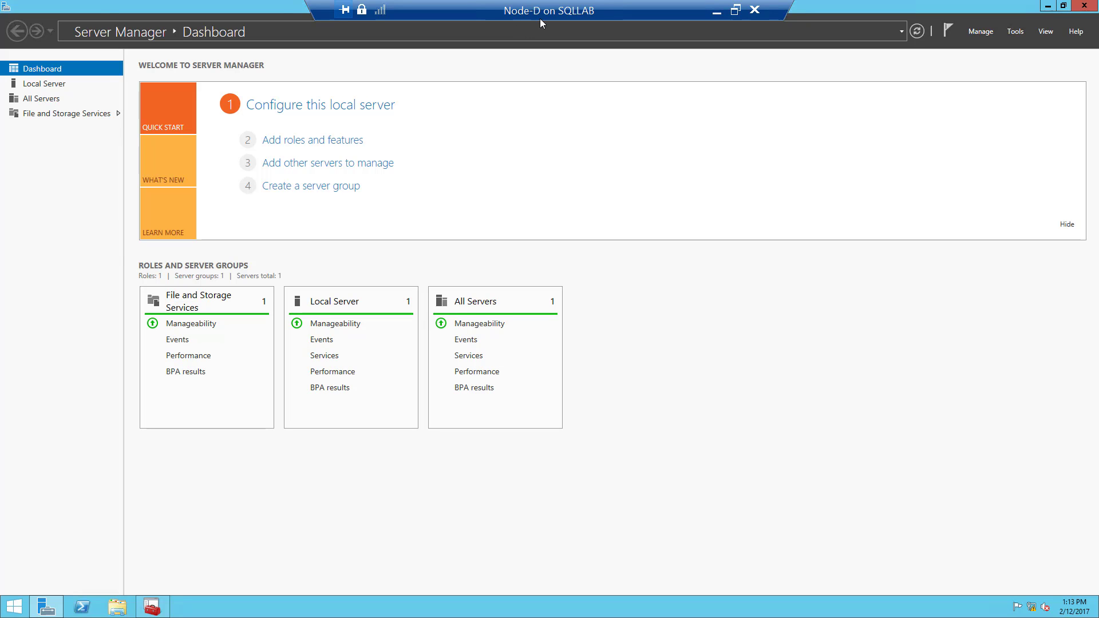
Minimize the Node-D session, connect to the Node-C virtual machine, and show it full screen.
{"action": "left_click", "coordinate": [716, 13]}
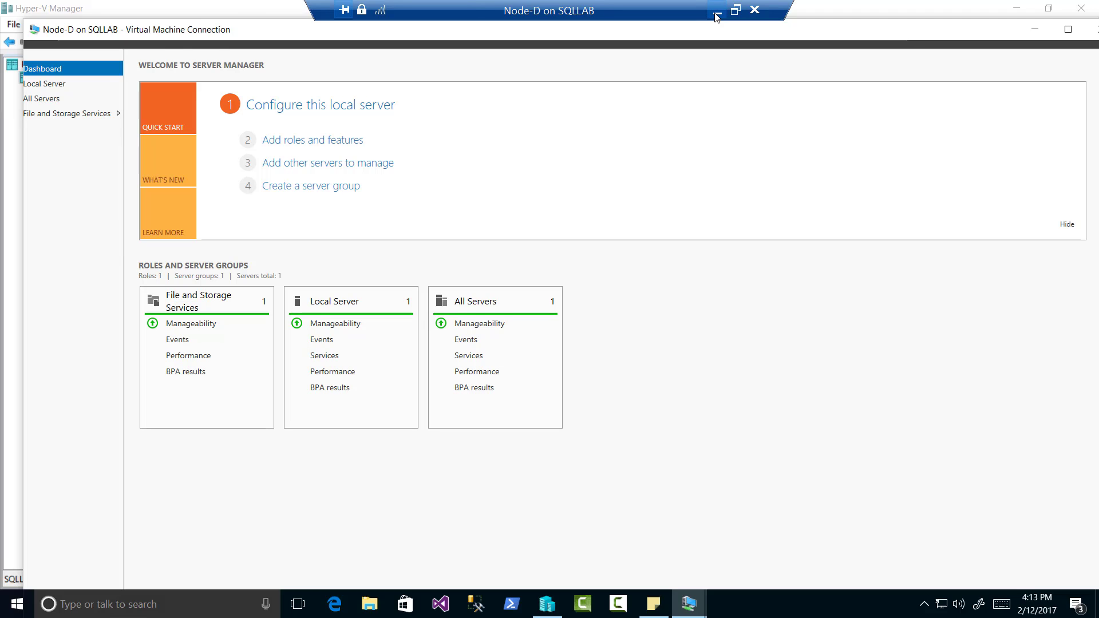
{"action": "double_click", "coordinate": [183, 162]}
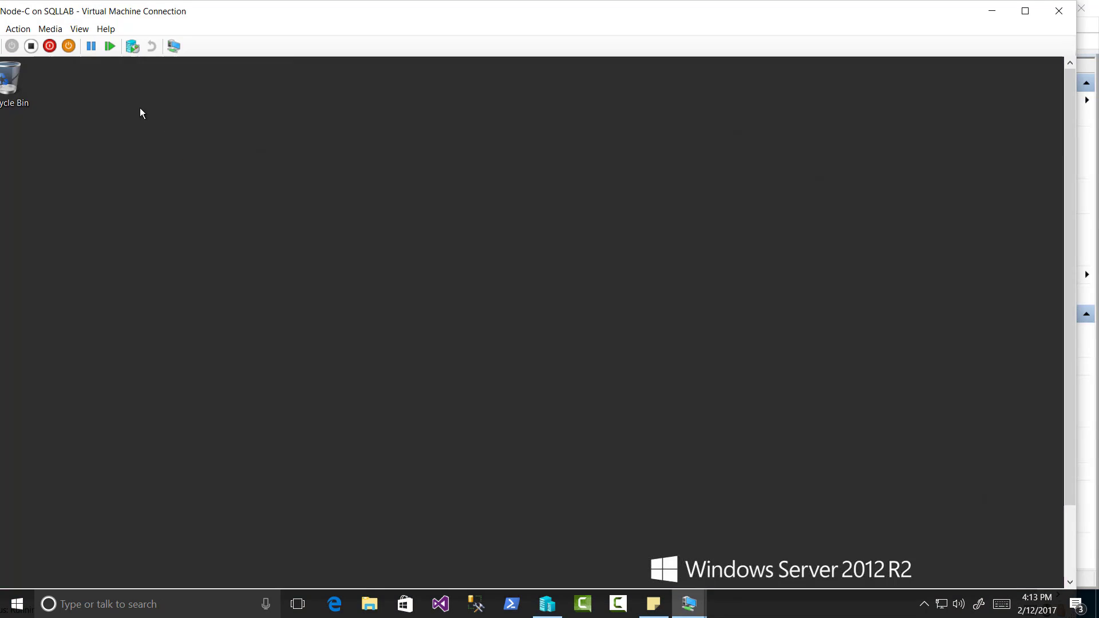
{"action": "left_click", "coordinate": [80, 29]}
{"action": "left_click", "coordinate": [75, 44]}
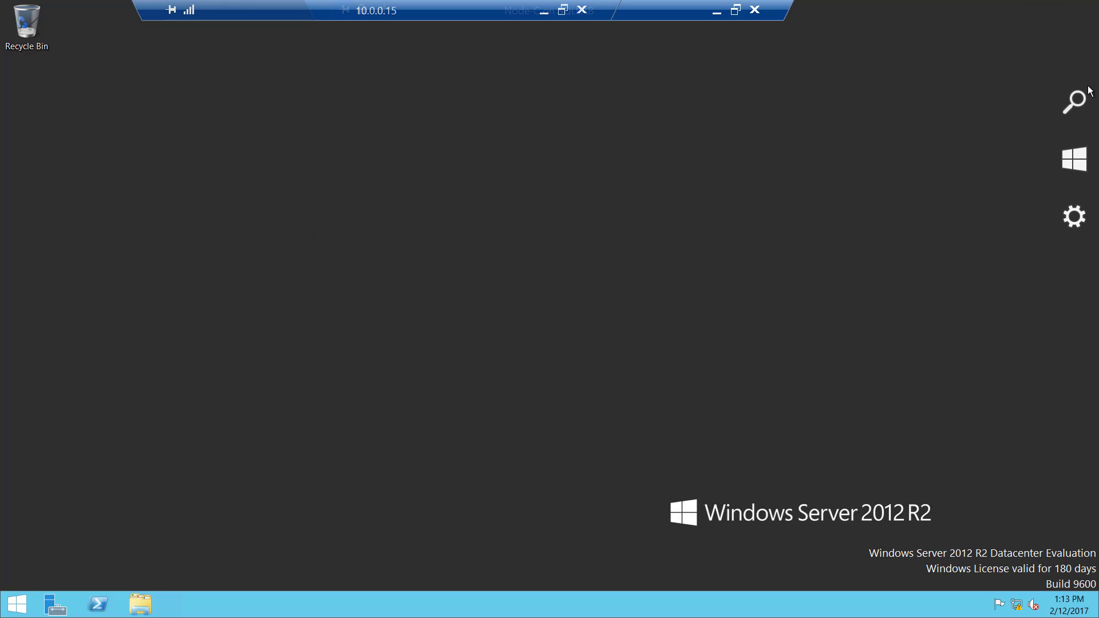
Search Node-C for "sql config" and launch SQL Server 2014 Configuration Manager, allowing it to make changes to the computer.
{"action": "left_click", "coordinate": [1088, 96]}
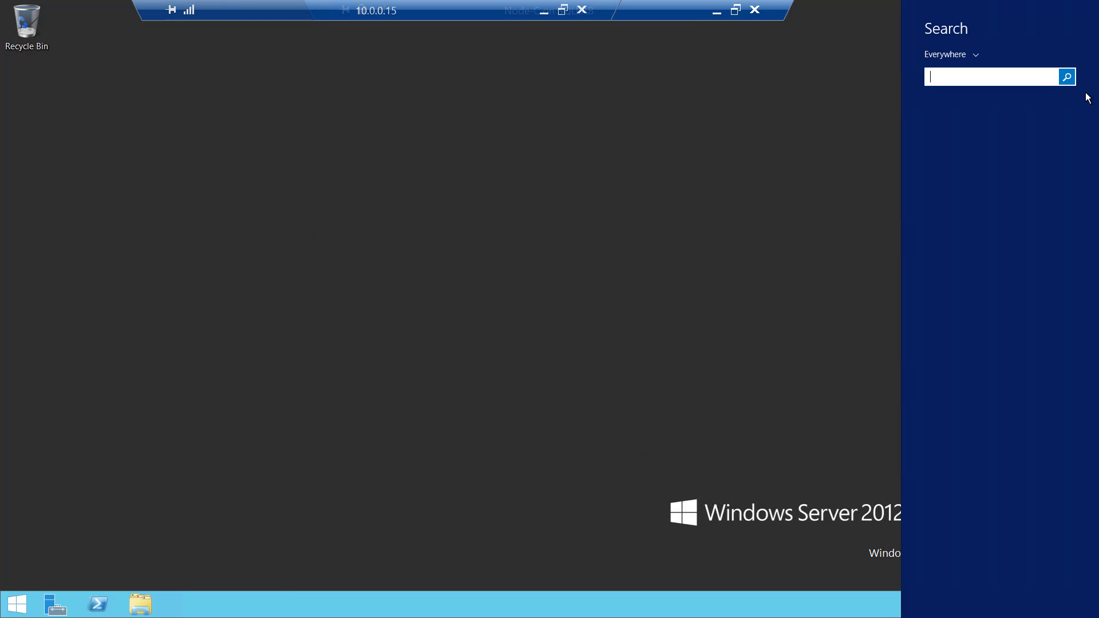
{"action": "type", "text": "sql"}
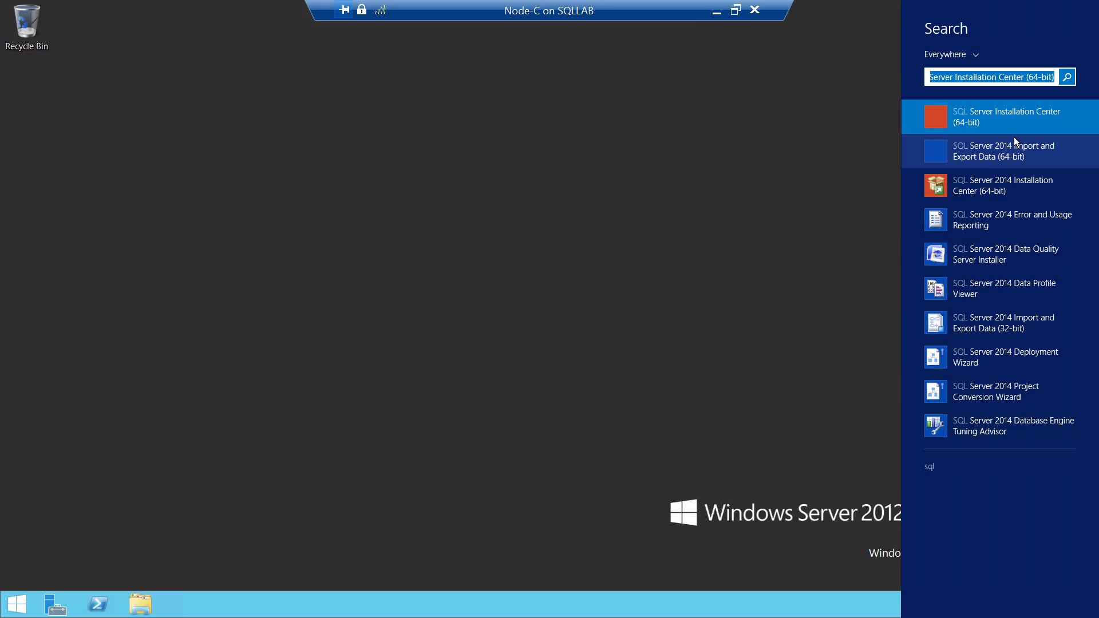
{"action": "type", "text": "co"}
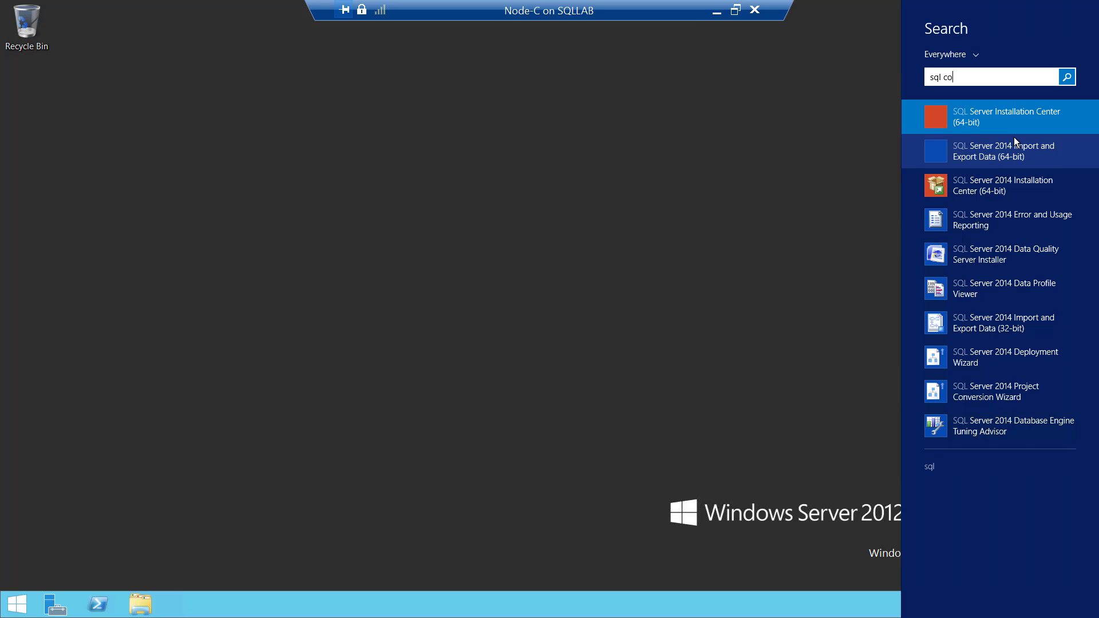
{"action": "type", "text": "nfig"}
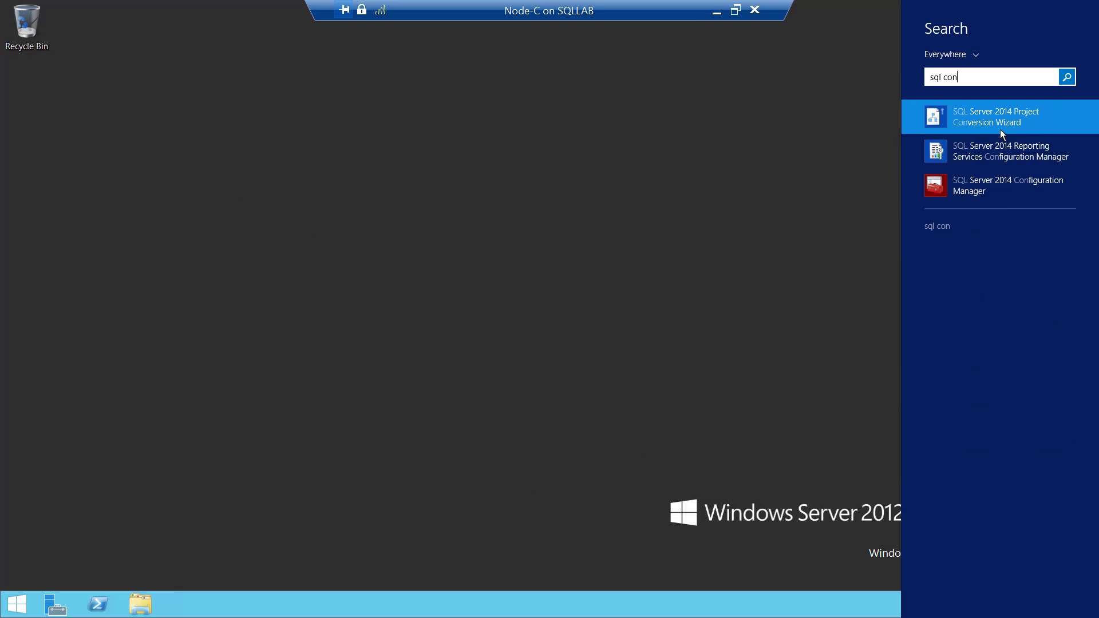
{"action": "left_click", "coordinate": [995, 193]}
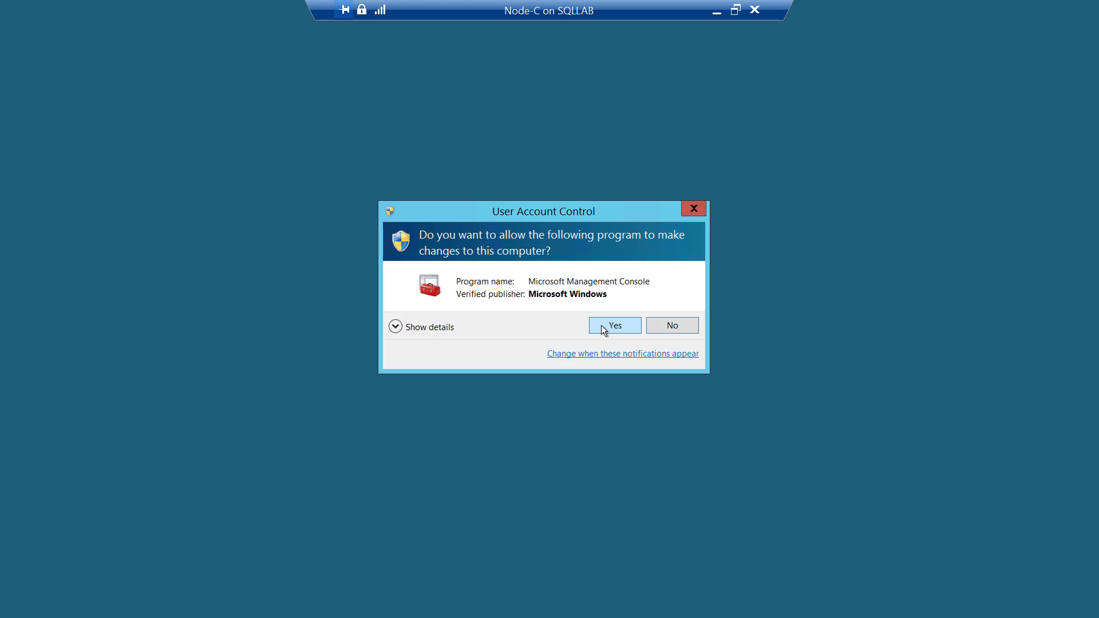
{"action": "left_click", "coordinate": [601, 325]}
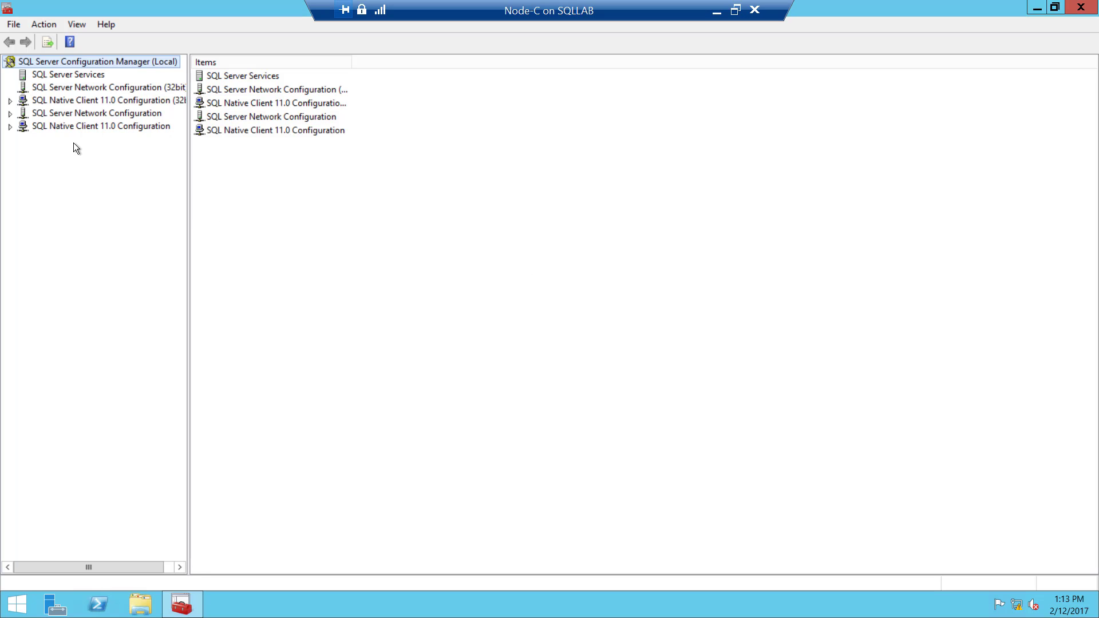
Inspect the AlwaysOn High Availability properties of Node-C's SQL Server (MSSQLSERVER) service, and dismiss the properties without changes.
{"action": "left_click", "coordinate": [77, 77]}
{"action": "left_click", "coordinate": [234, 92]}
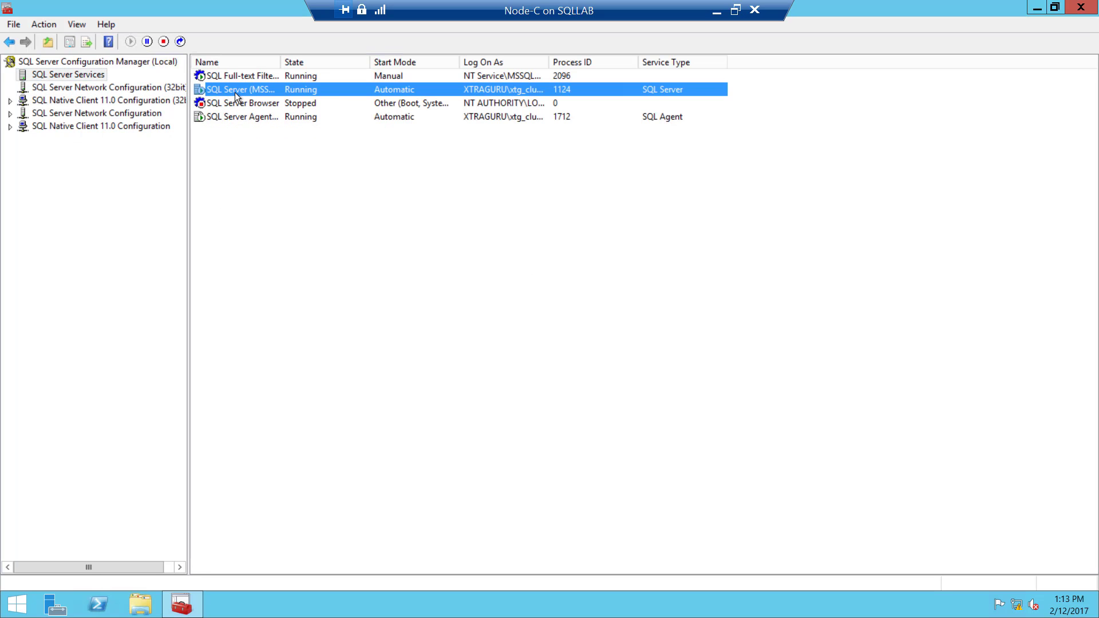
{"action": "right_click", "coordinate": [235, 92]}
{"action": "left_click", "coordinate": [269, 185]}
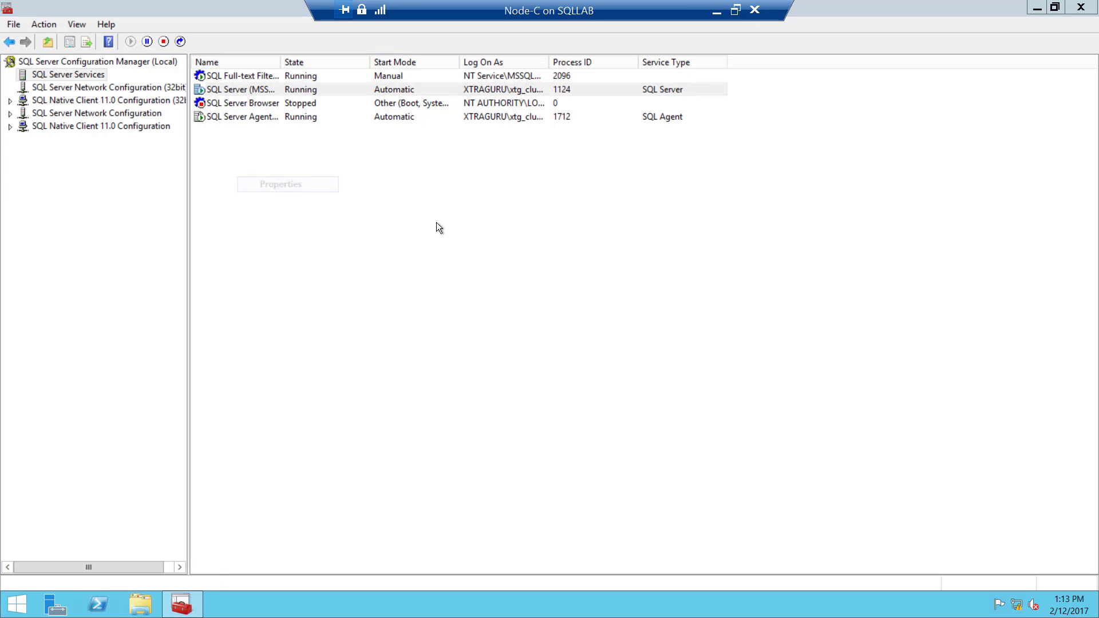
{"action": "left_click", "coordinate": [503, 153]}
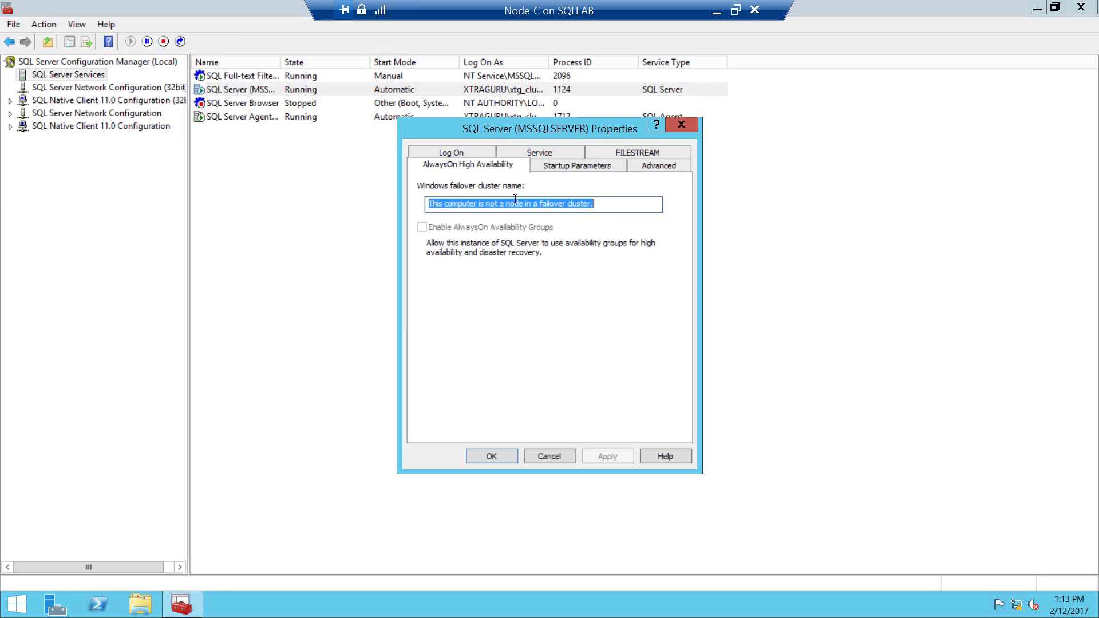
{"action": "left_click", "coordinate": [549, 456]}
Check Server Manager's administrative tools on Node-C for Failover Cluster Manager, and minimize the Node-C session.
{"action": "left_click", "coordinate": [55, 603]}
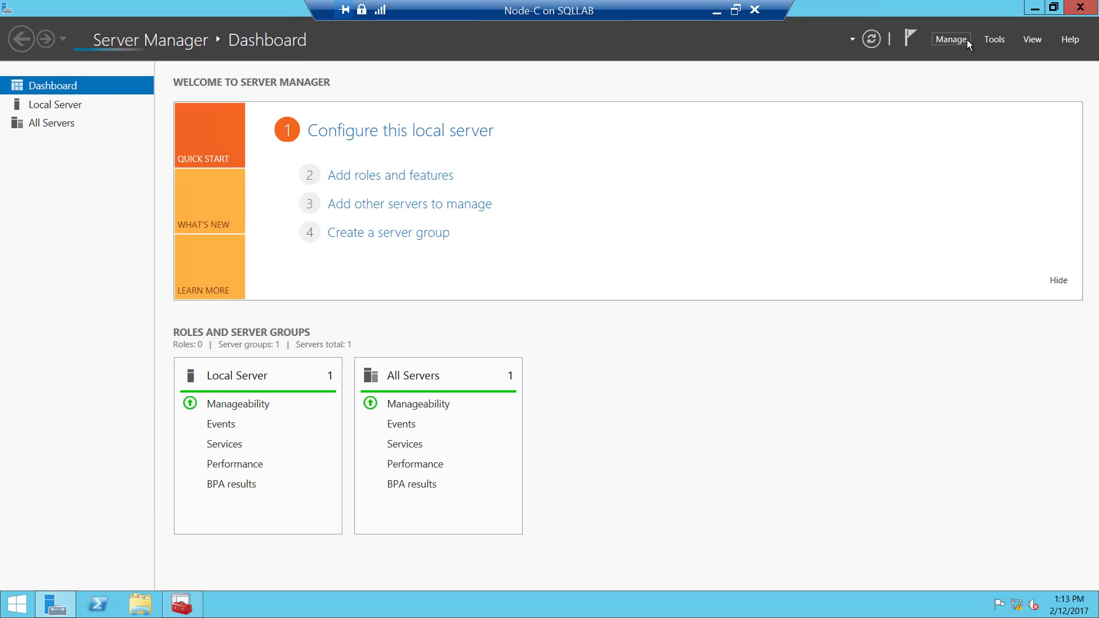
{"action": "left_click", "coordinate": [996, 38]}
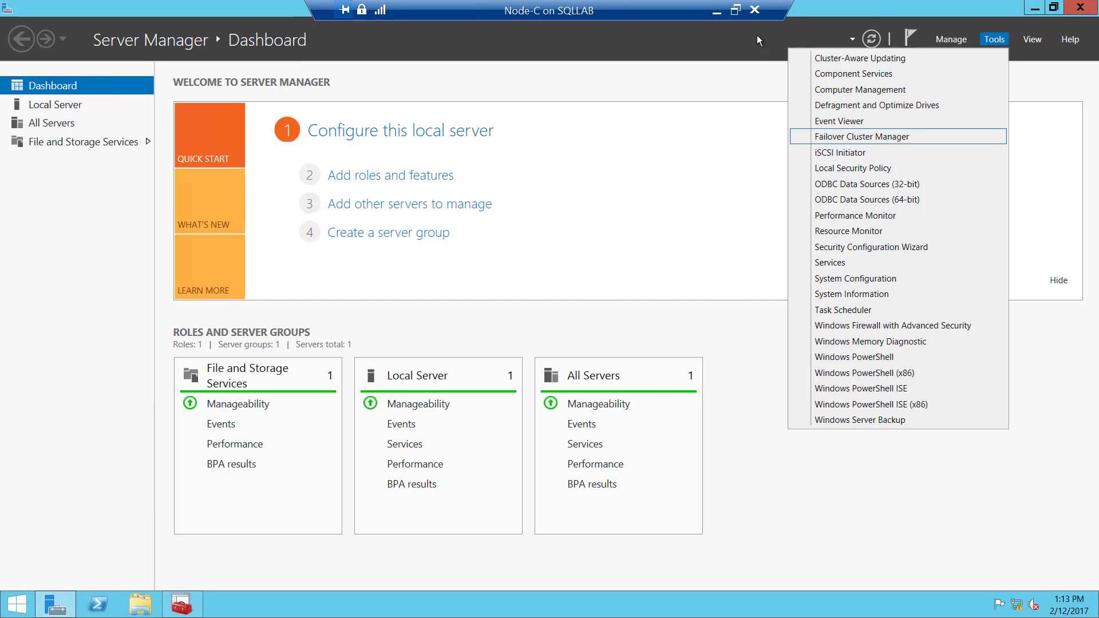
{"action": "left_click", "coordinate": [717, 12]}
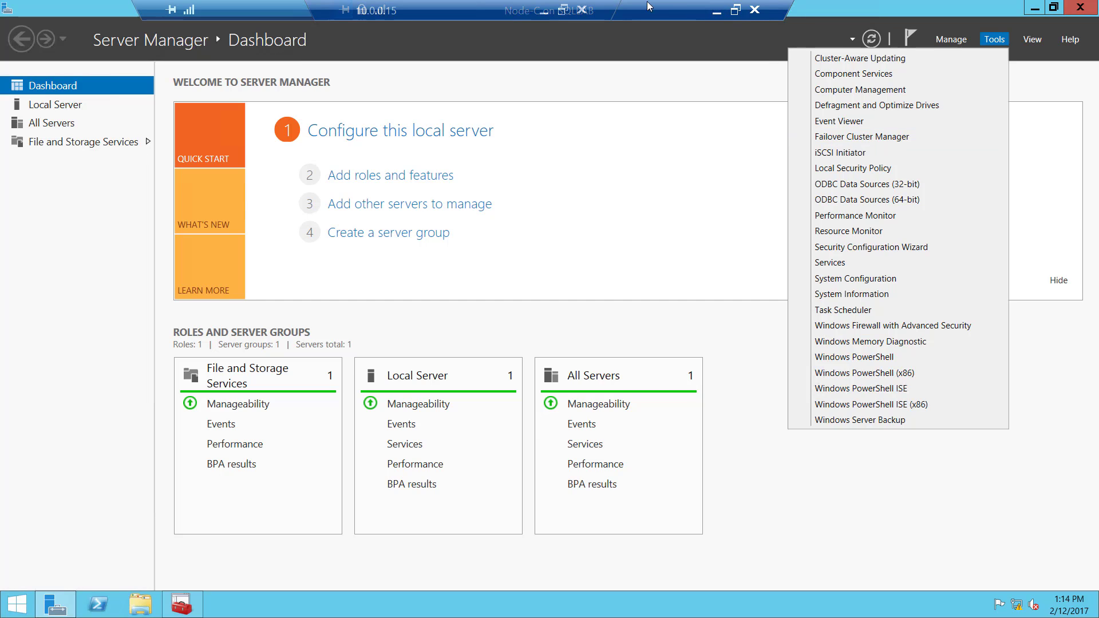
Minimize the Node-C session, connect to the Node-A virtual machine, and show it full screen.
{"action": "left_click", "coordinate": [716, 10]}
{"action": "double_click", "coordinate": [181, 189]}
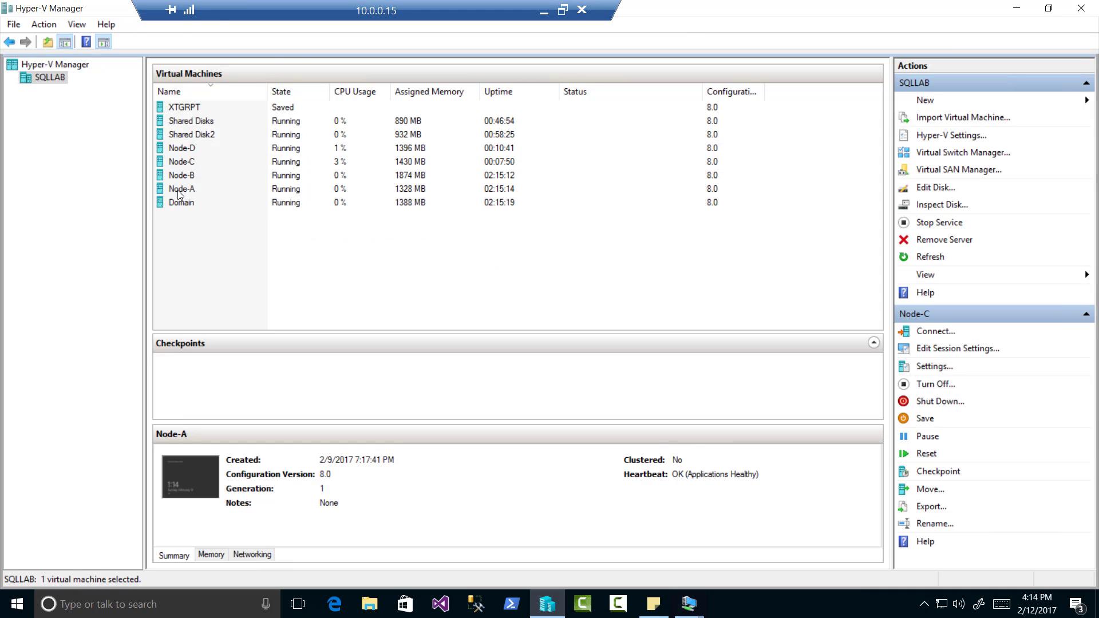
{"action": "left_click", "coordinate": [122, 47]}
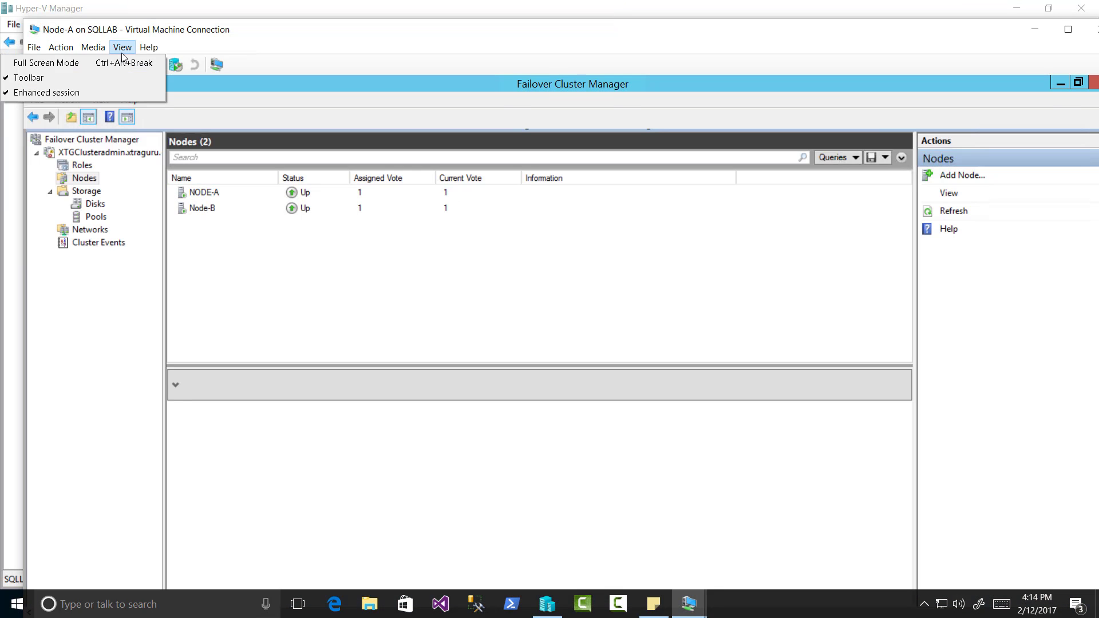
{"action": "left_click", "coordinate": [40, 60]}
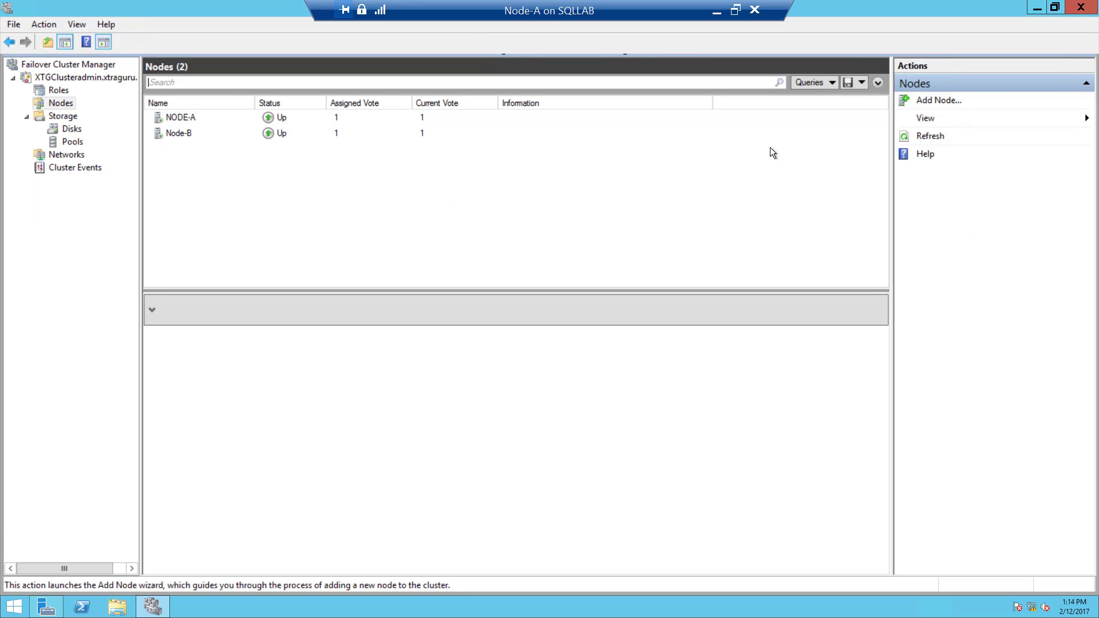
Review the failover cluster's storage disks and their owner nodes, and inspect the volume details of Cluster Disk 2.
{"action": "left_click", "coordinate": [63, 107]}
{"action": "left_click", "coordinate": [72, 129]}
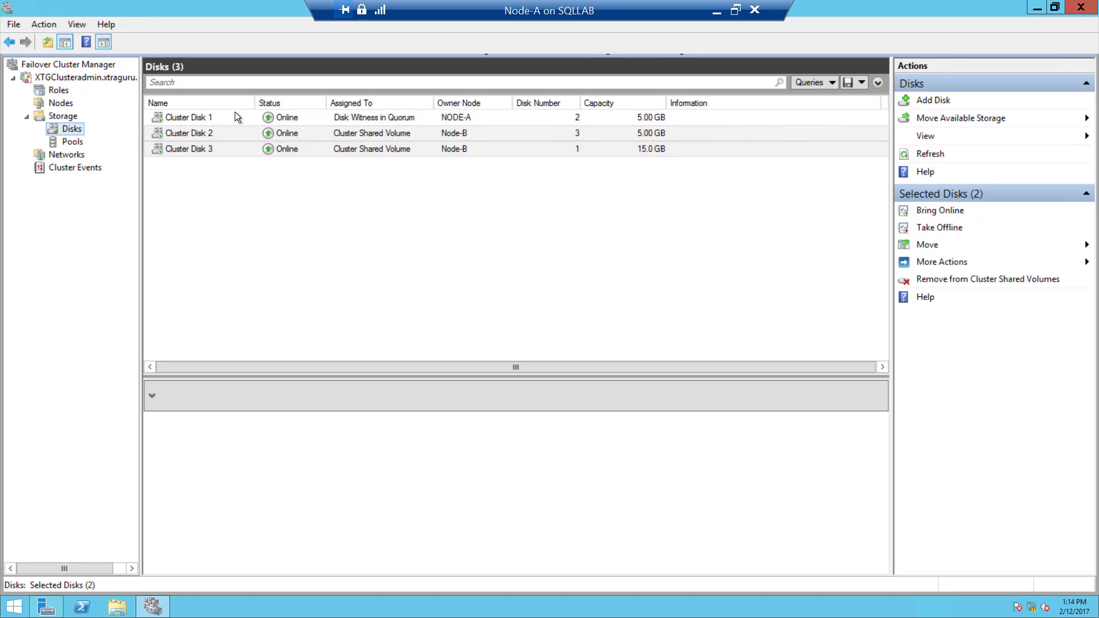
{"action": "left_click", "coordinate": [225, 148]}
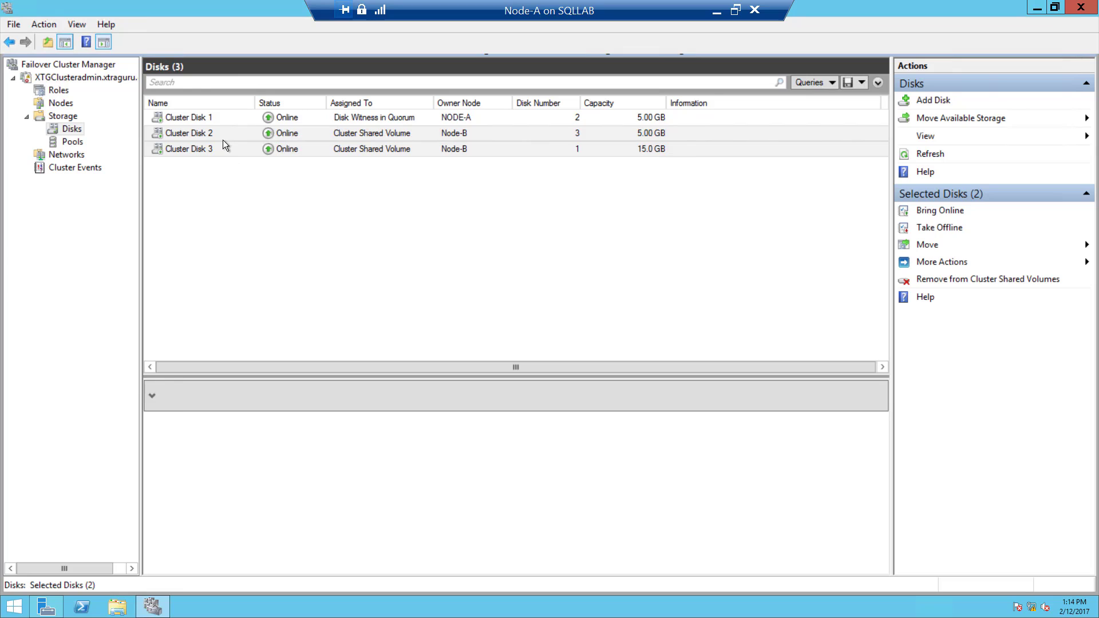
{"action": "left_click", "coordinate": [221, 135]}
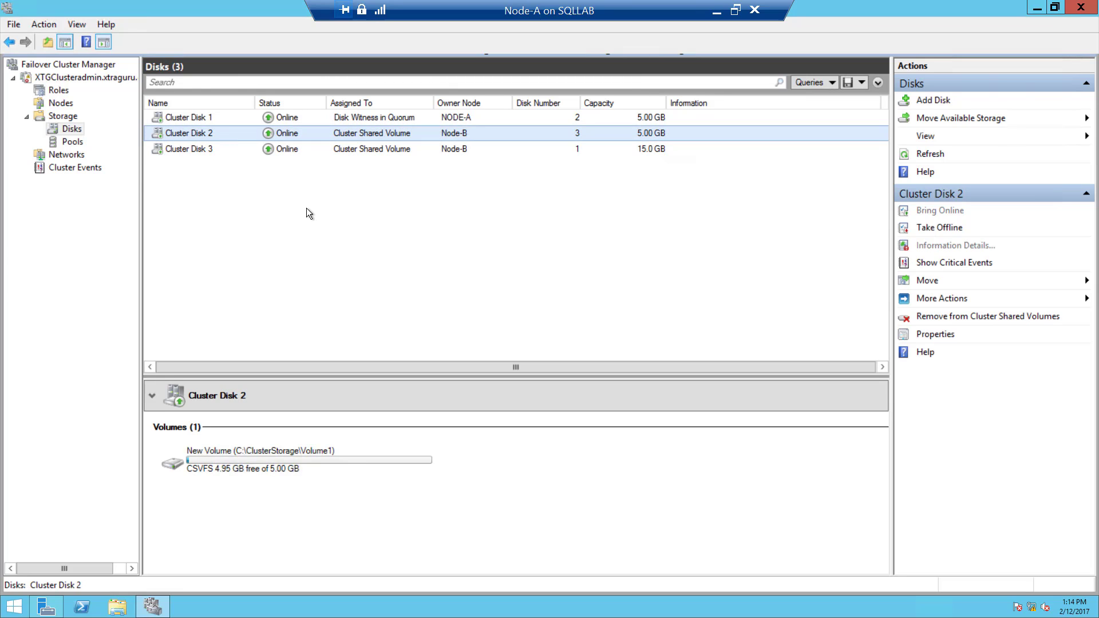
Start adding nodes to the cluster and select NODE-C and NODE-D from the xtraguru.com domain computers as the servers to add.
{"action": "left_click", "coordinate": [61, 103]}
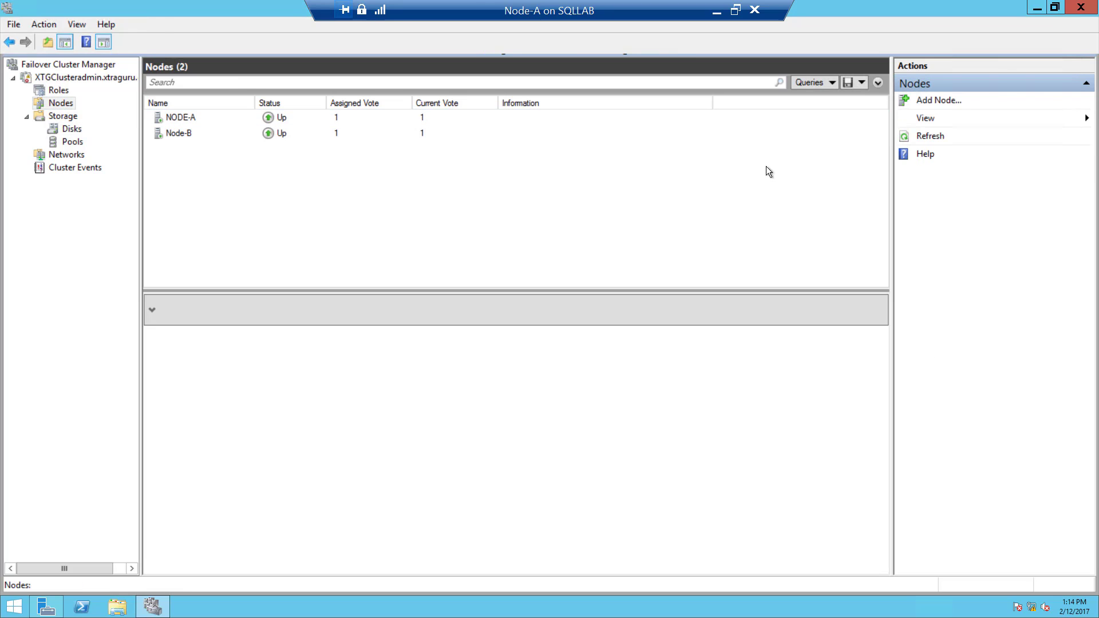
{"action": "left_click", "coordinate": [941, 101]}
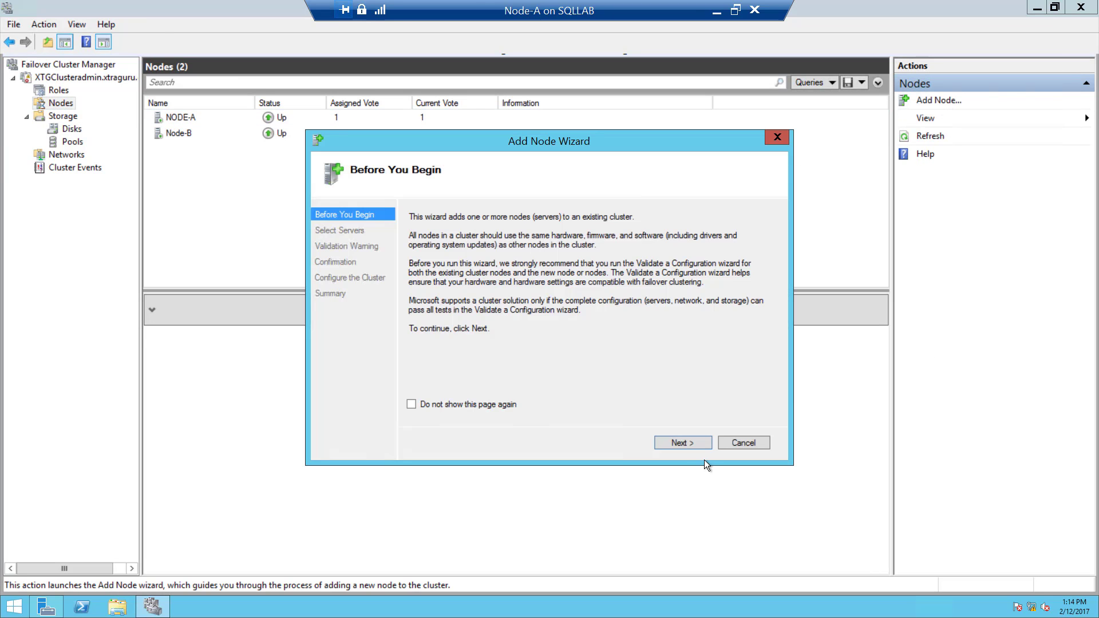
{"action": "left_click", "coordinate": [701, 444]}
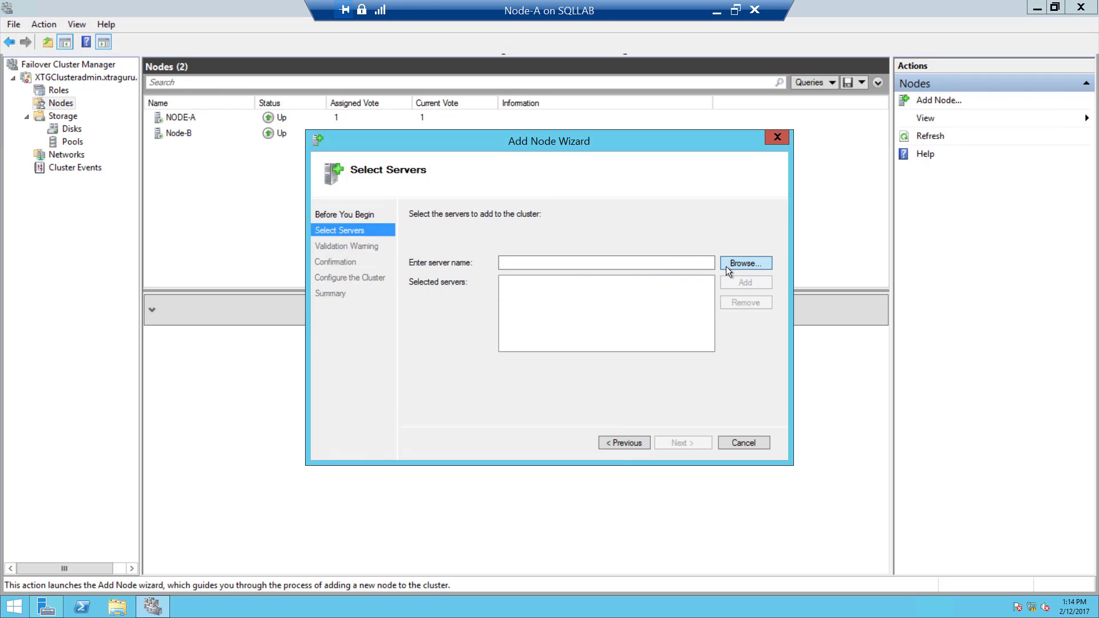
{"action": "left_click", "coordinate": [744, 263]}
{"action": "left_click", "coordinate": [348, 314]}
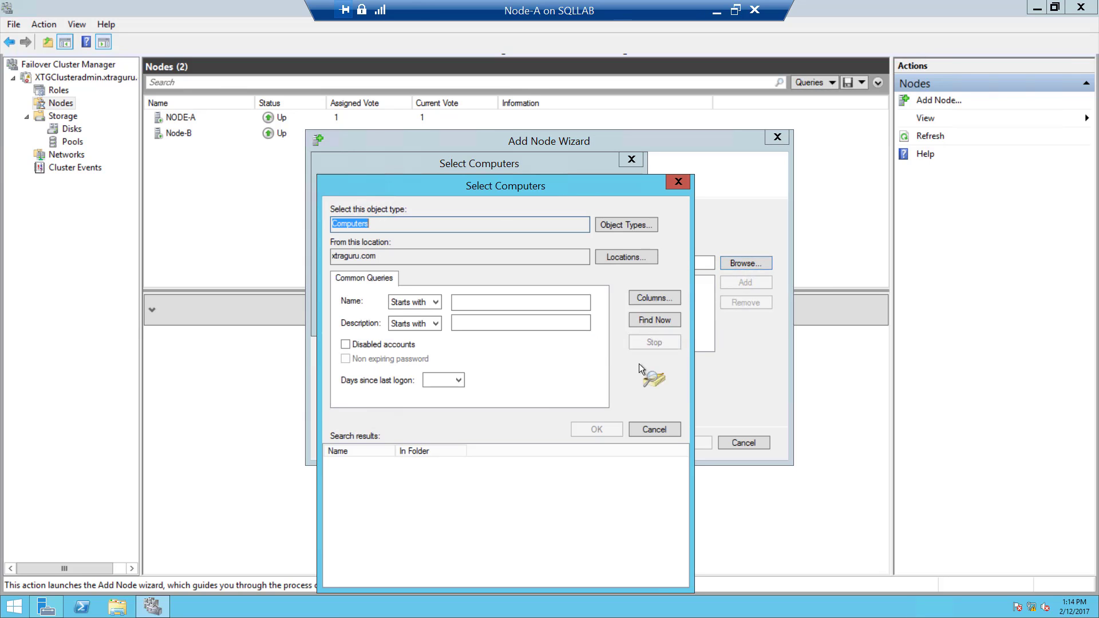
{"action": "left_click", "coordinate": [652, 320]}
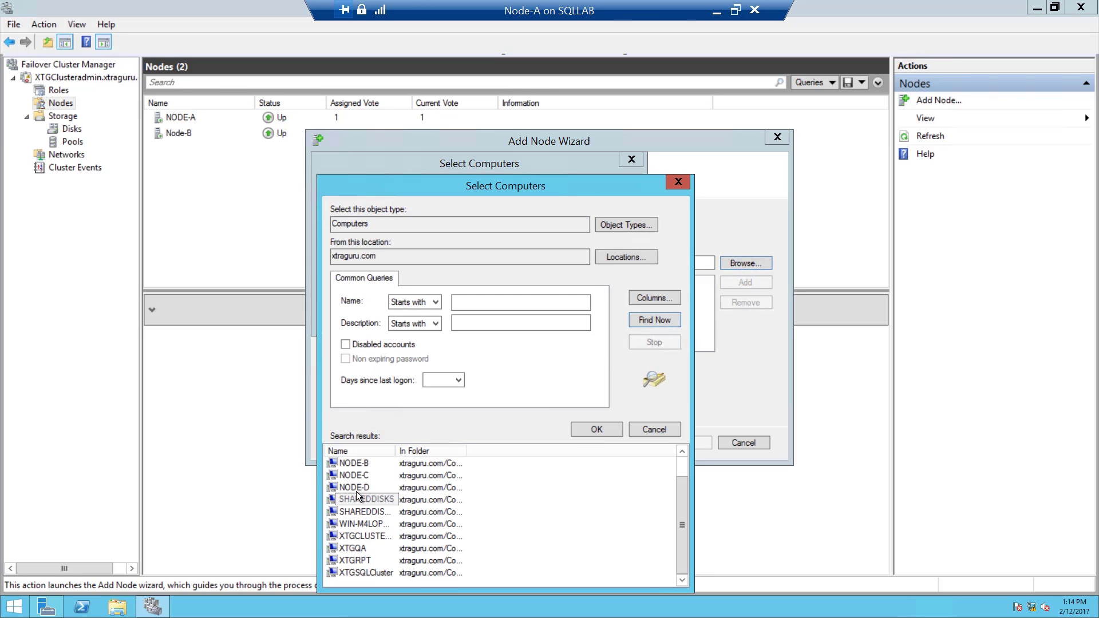
{"action": "left_click", "coordinate": [355, 489]}
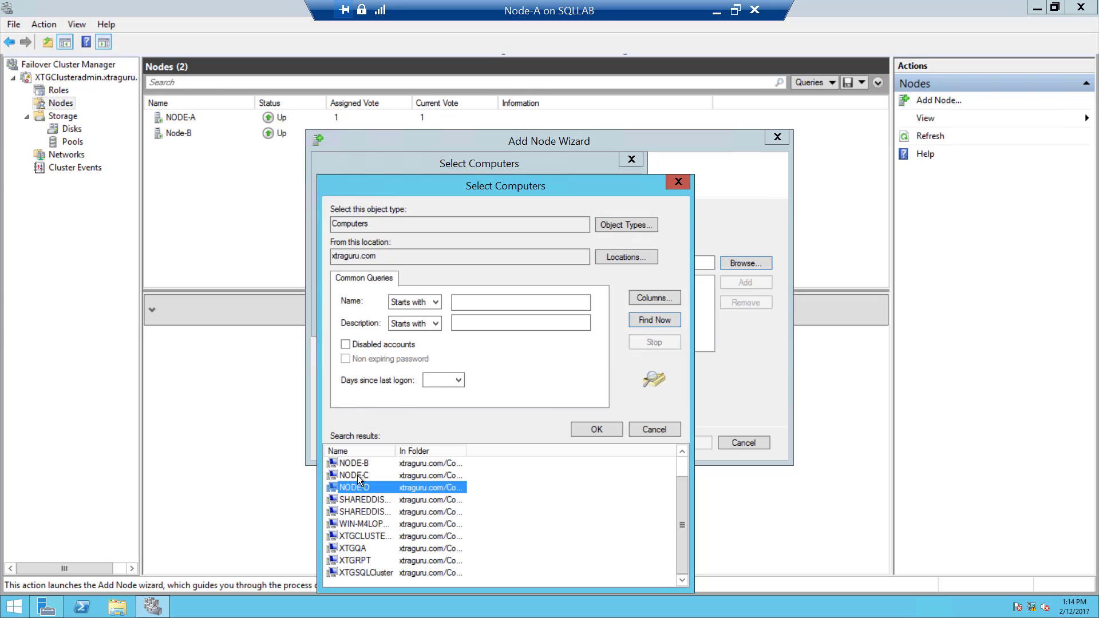
{"action": "left_click", "coordinate": [357, 475], "text": "ctrl"}
{"action": "left_click", "coordinate": [609, 430]}
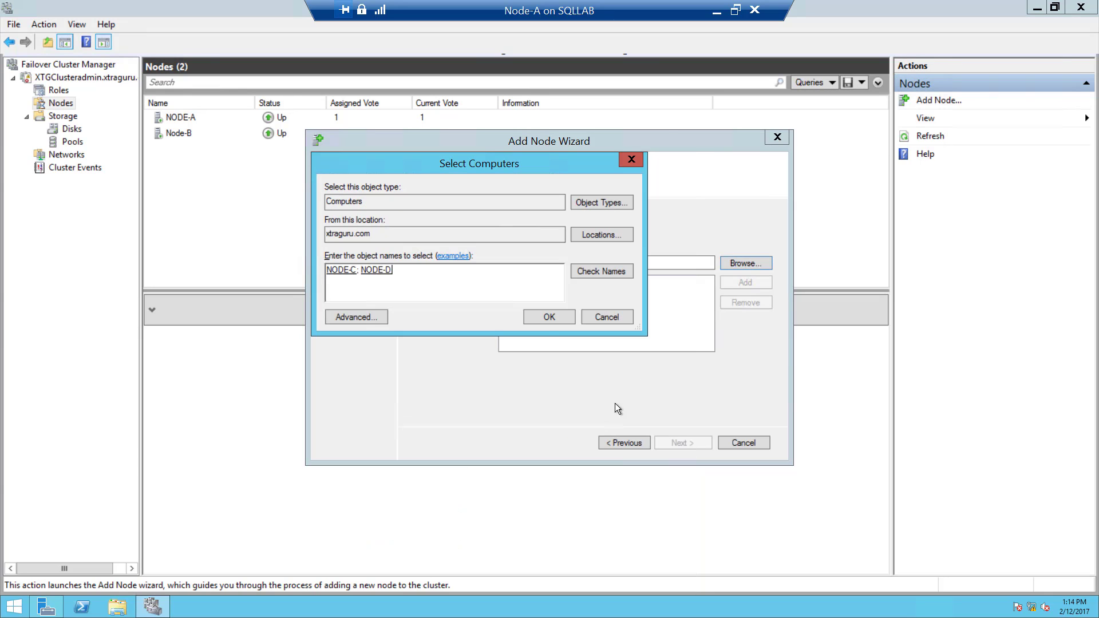
{"action": "left_click", "coordinate": [550, 319]}
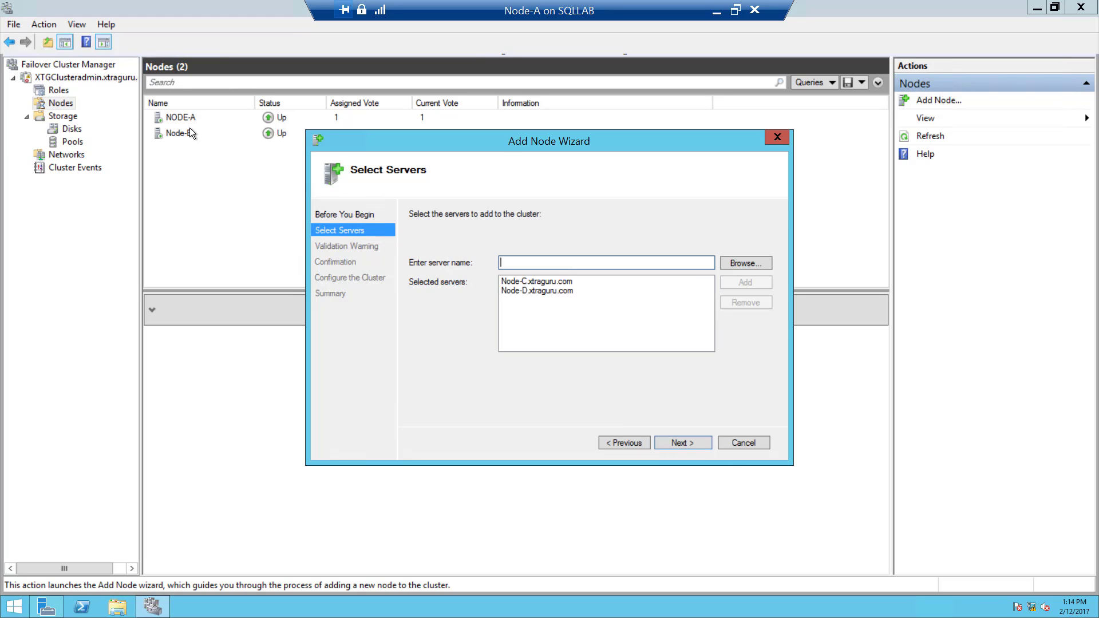
Skip the configuration validation tests, add Node-C and Node-D to the cluster with all eligible storage, and finish the wizard.
{"action": "left_click", "coordinate": [689, 443]}
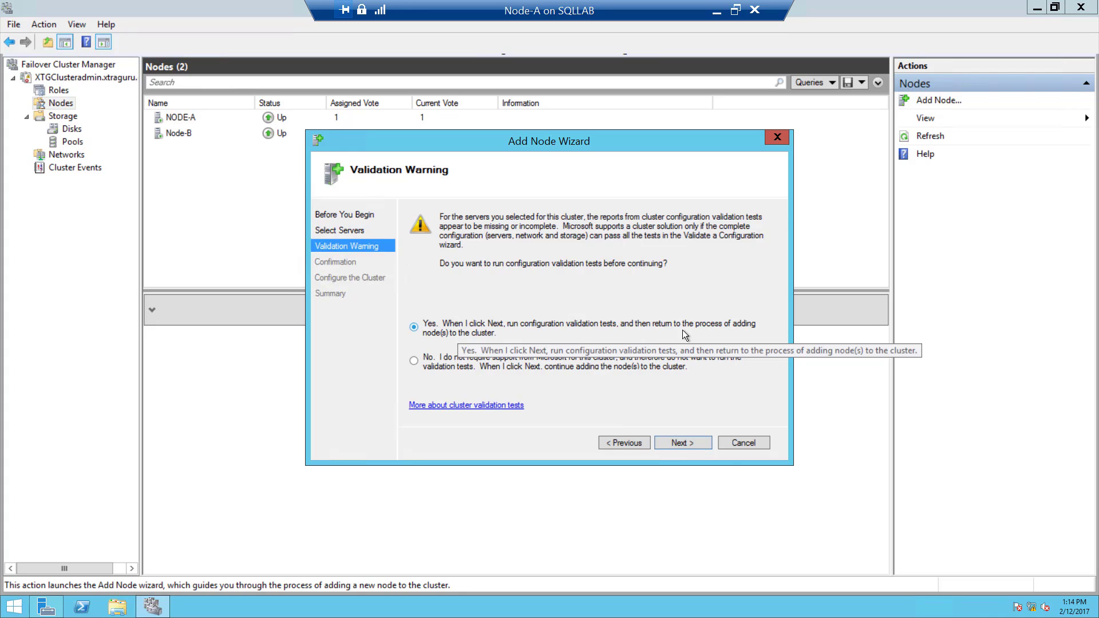
{"action": "left_click", "coordinate": [676, 443]}
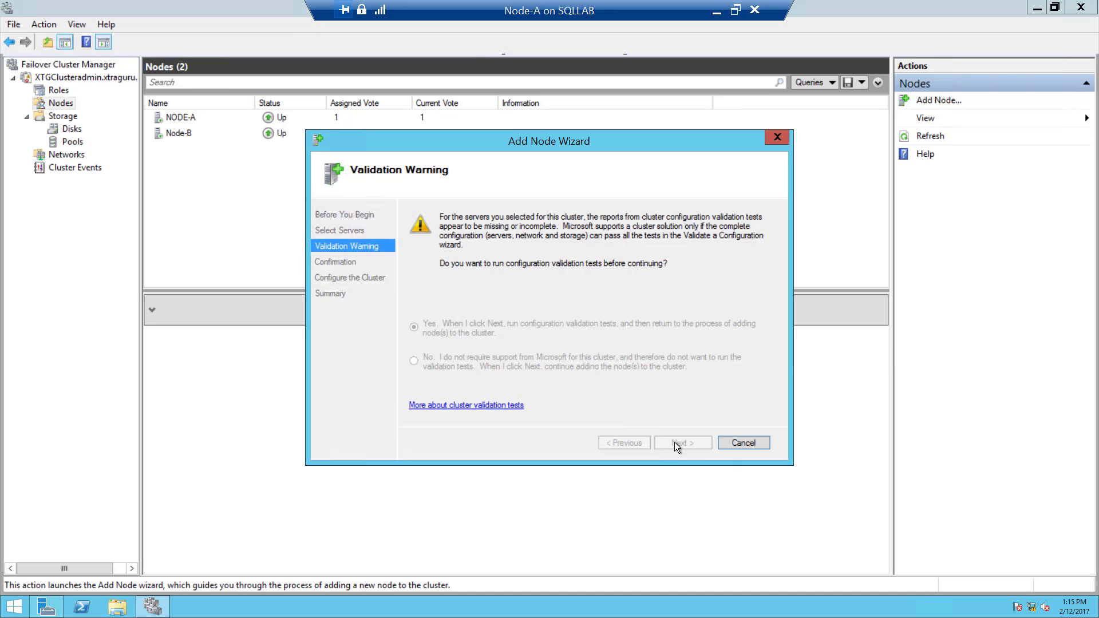
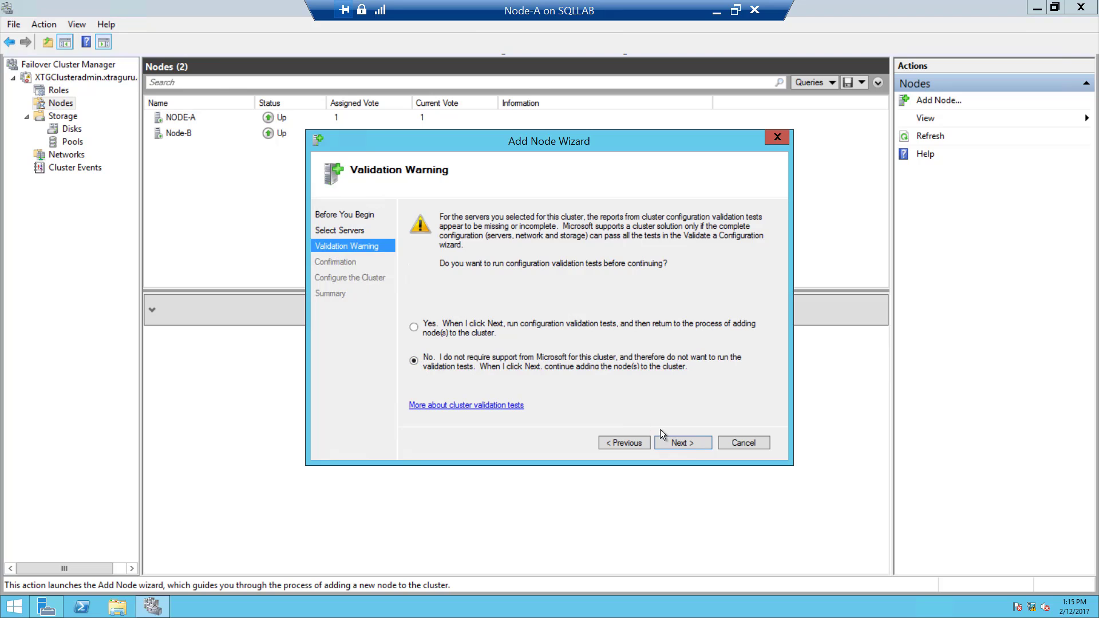
{"action": "left_click", "coordinate": [688, 438]}
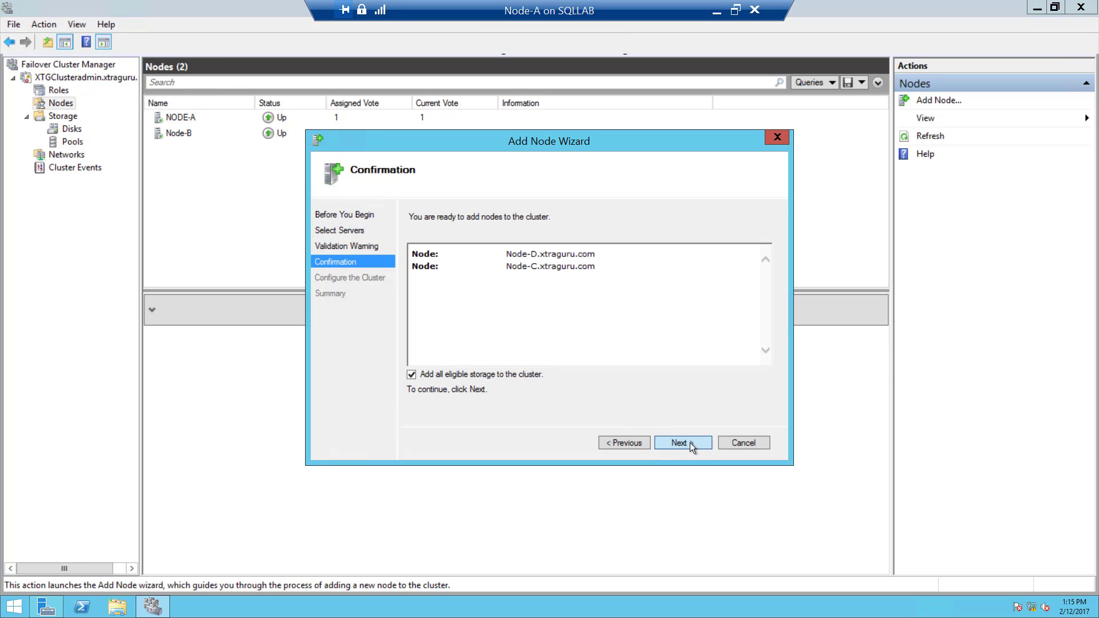
{"action": "left_click", "coordinate": [689, 442]}
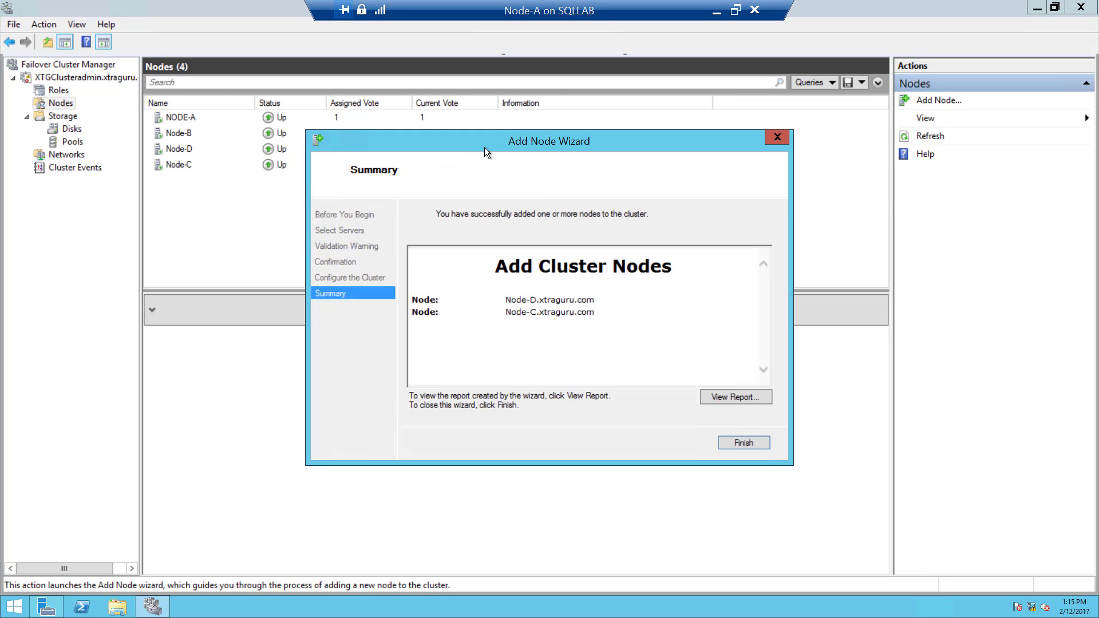
{"action": "left_click", "coordinate": [744, 443]}
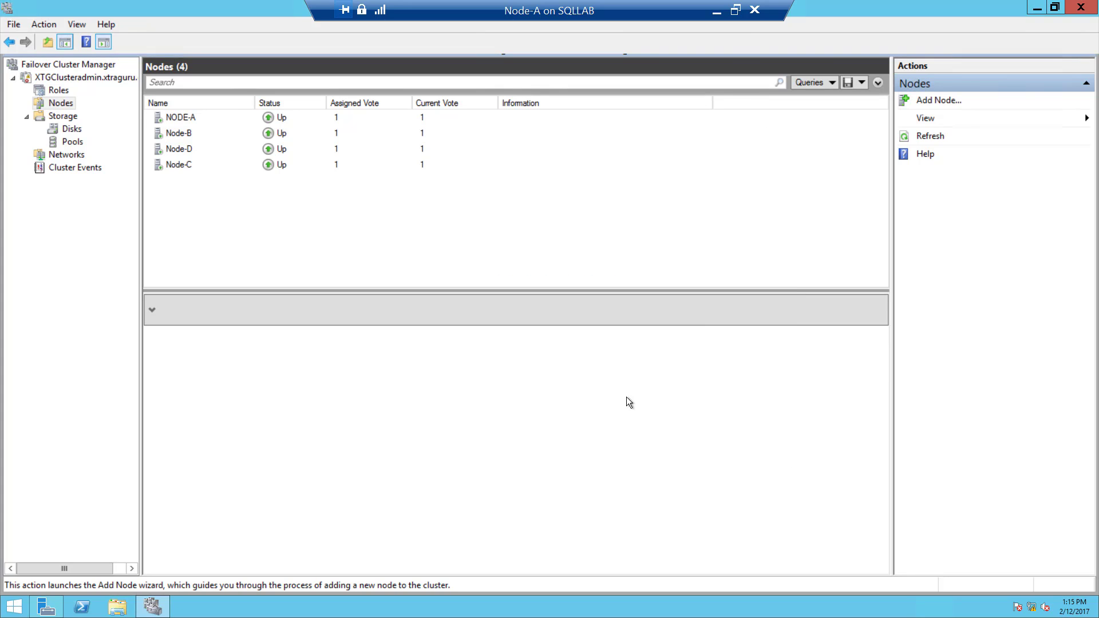
Examine the summary details of the newly added Node-D and Node-C in the cluster's node list.
{"action": "left_click", "coordinate": [187, 150]}
{"action": "left_click", "coordinate": [180, 167]}
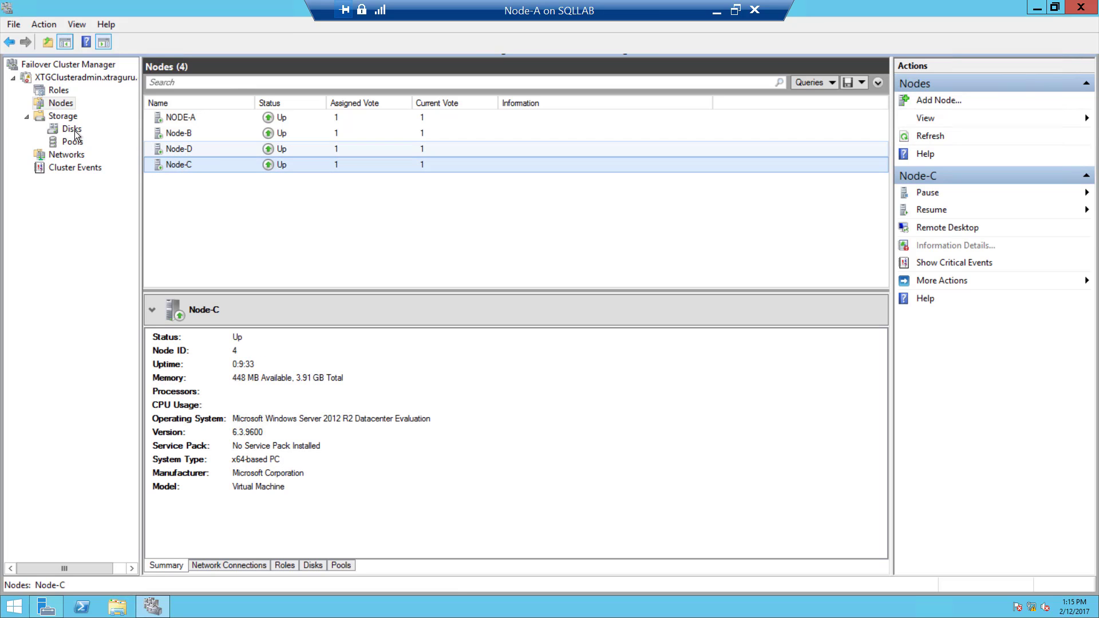
{"action": "left_click", "coordinate": [179, 150]}
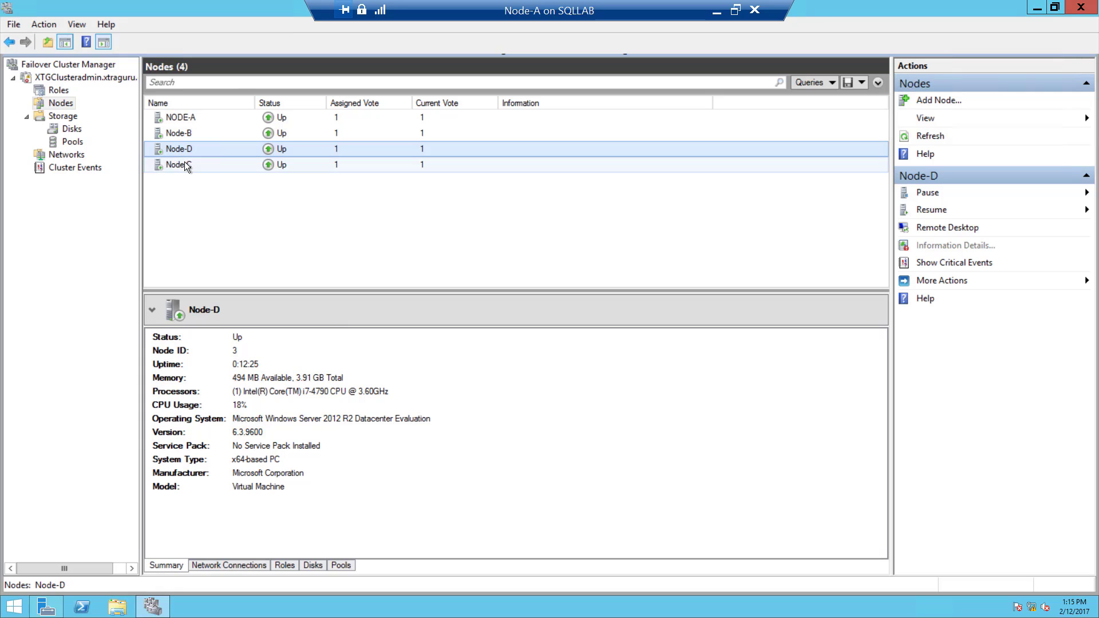
{"action": "left_click", "coordinate": [184, 163]}
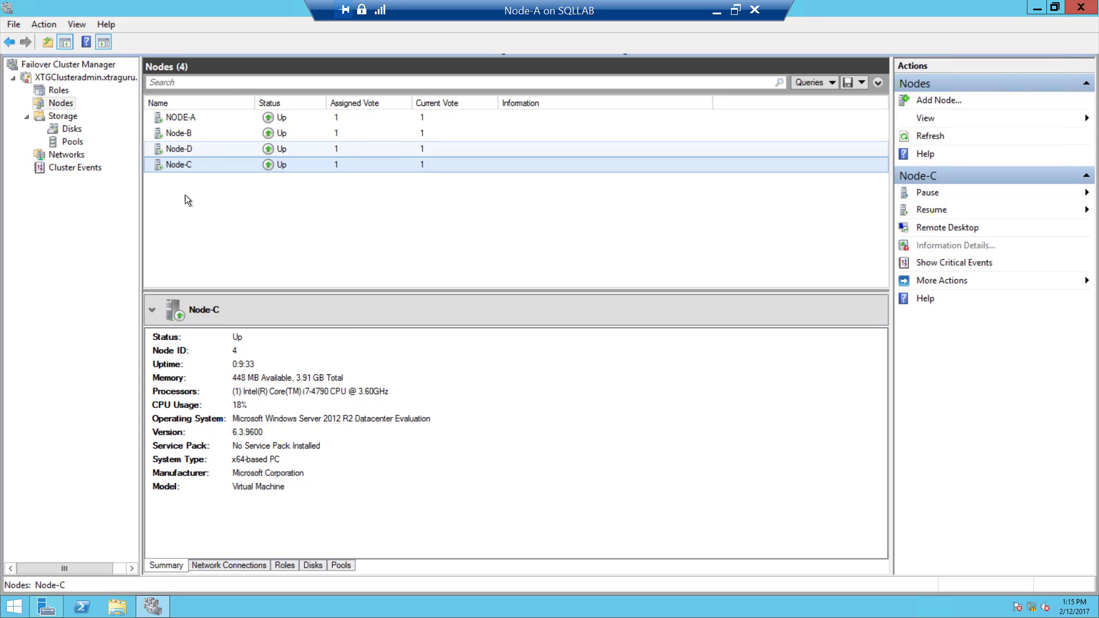
{"action": "left_click", "coordinate": [196, 151]}
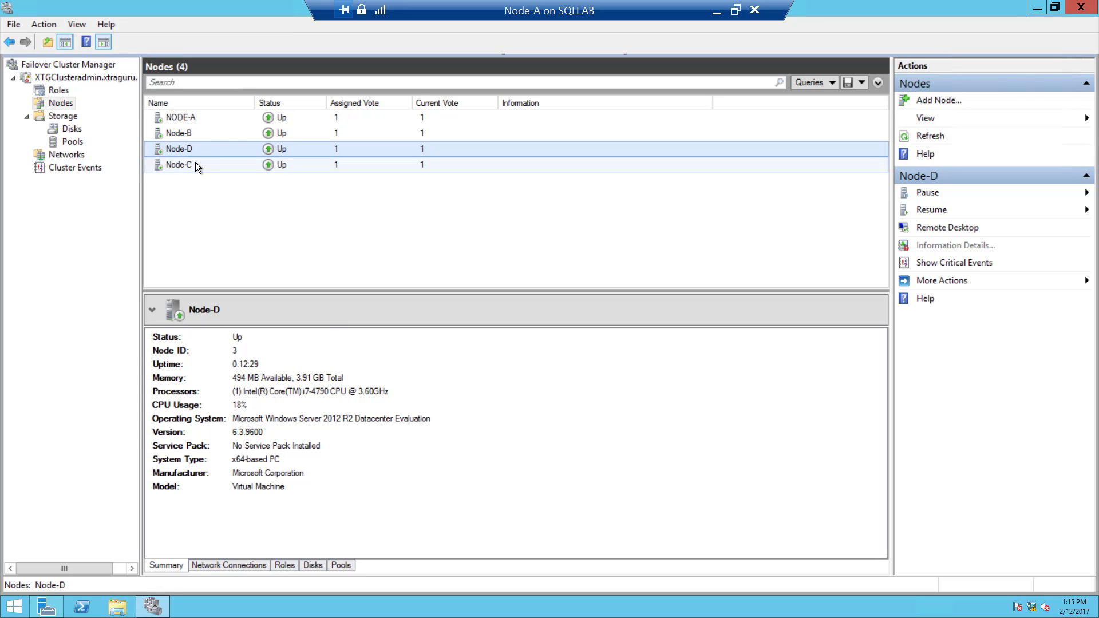
{"action": "left_click", "coordinate": [195, 165]}
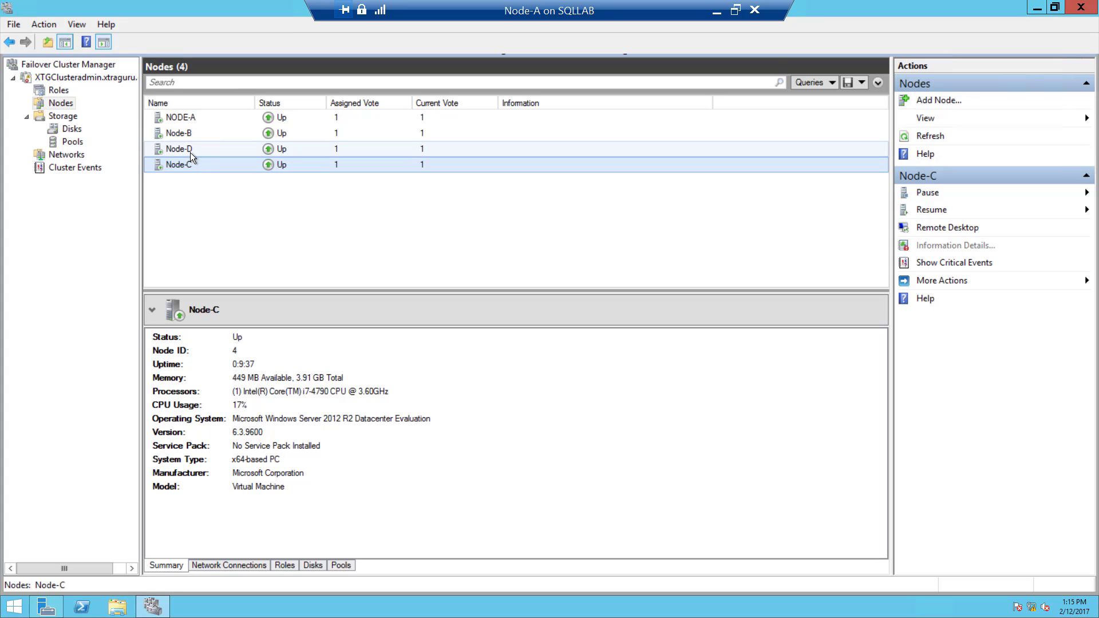
{"action": "left_click", "coordinate": [190, 152]}
{"action": "left_click", "coordinate": [190, 164]}
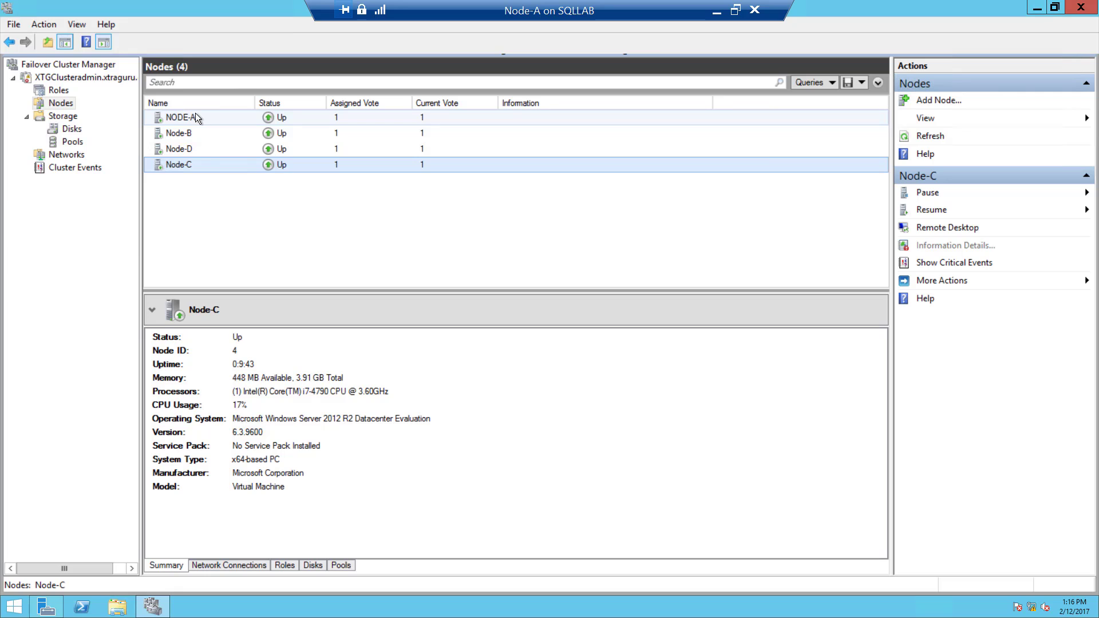
Compare the summary details of NODE-A and Node-B with those of Node-D and Node-C.
{"action": "left_click", "coordinate": [159, 122]}
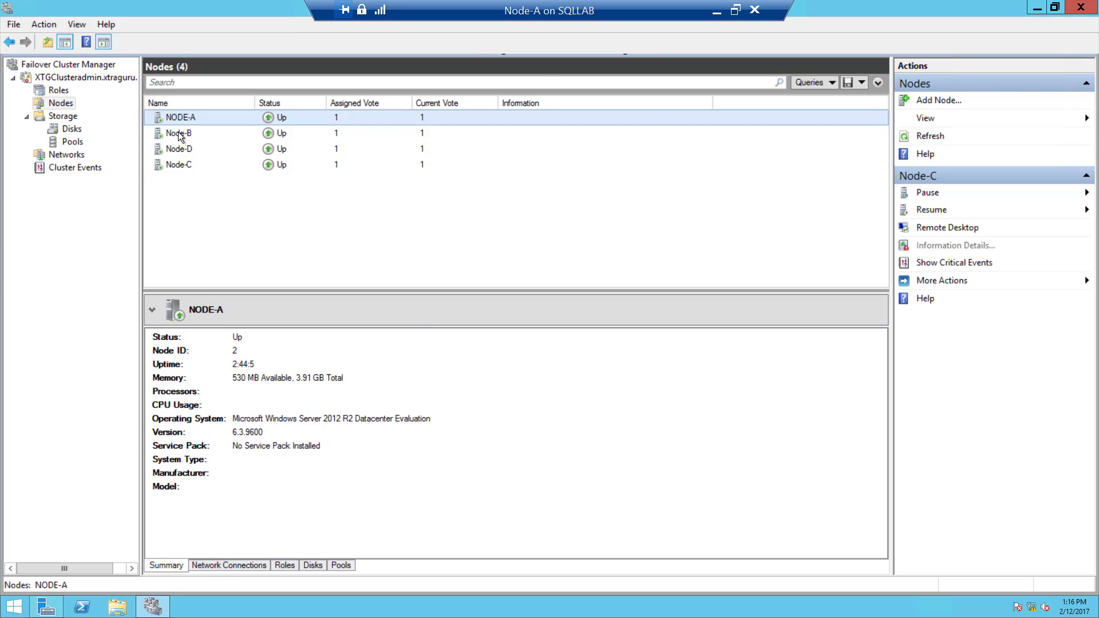
{"action": "left_click", "coordinate": [178, 135]}
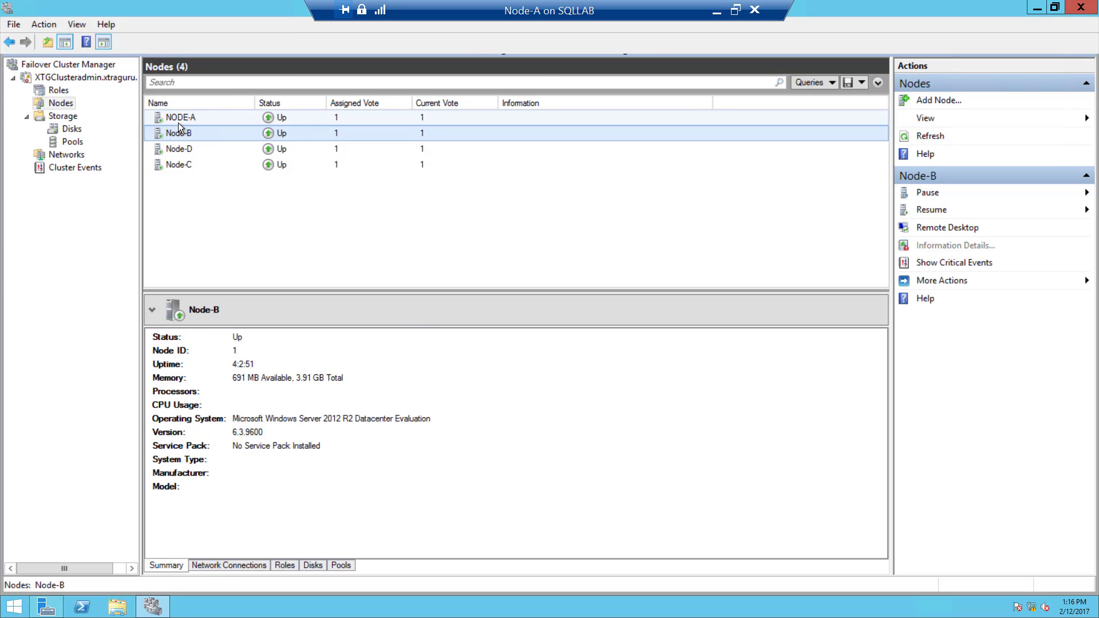
{"action": "left_click", "coordinate": [177, 122]}
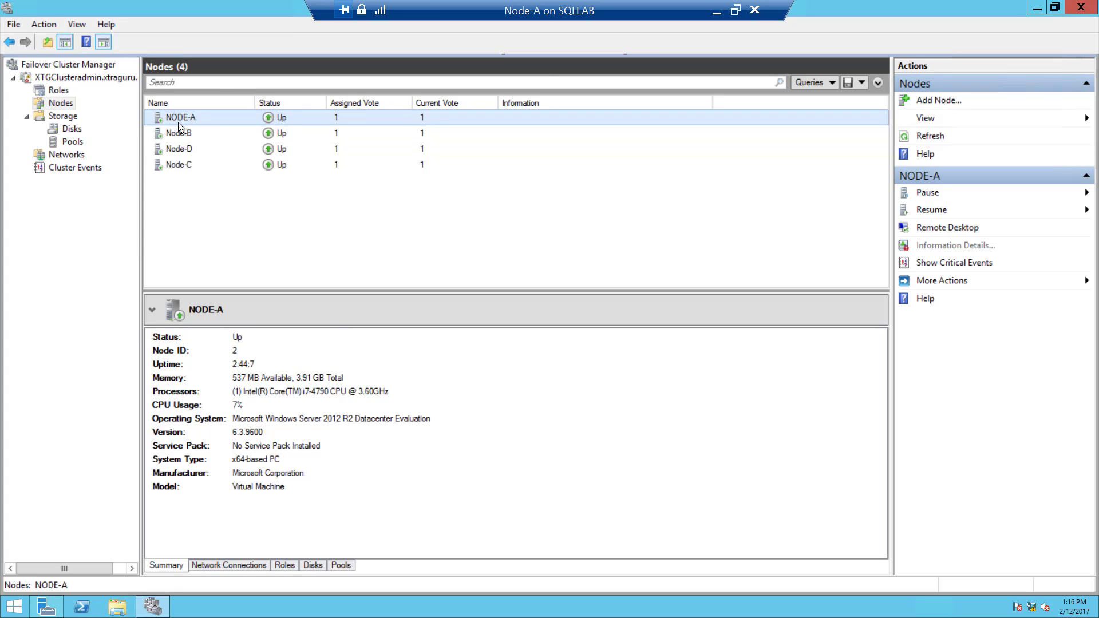
{"action": "left_click", "coordinate": [180, 138]}
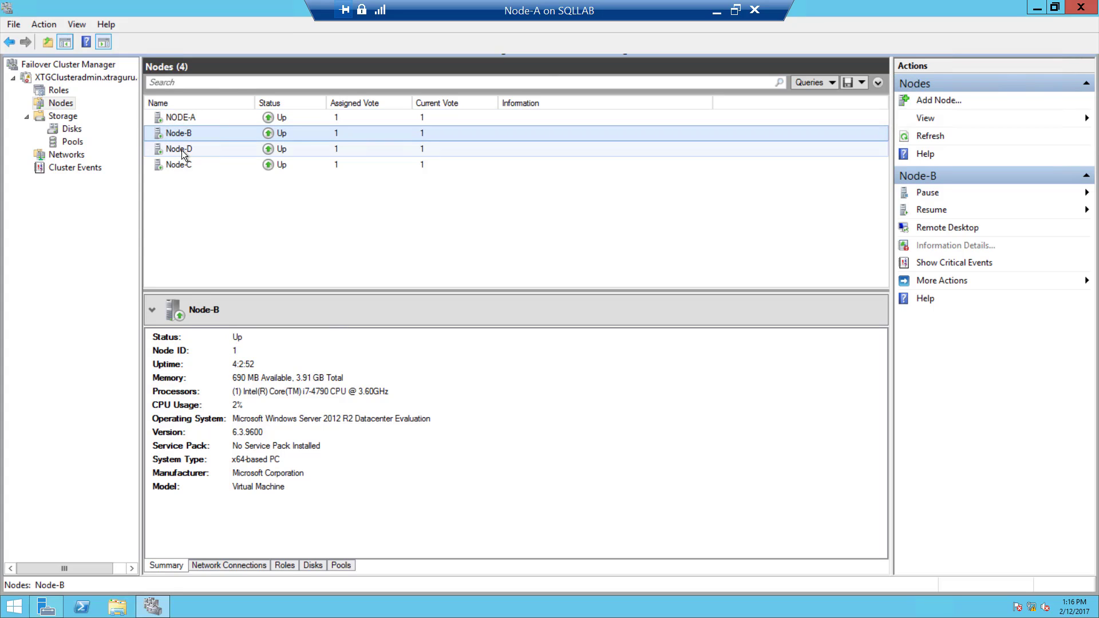
{"action": "left_click", "coordinate": [180, 149]}
{"action": "left_click", "coordinate": [180, 161]}
{"action": "left_click", "coordinate": [181, 149]}
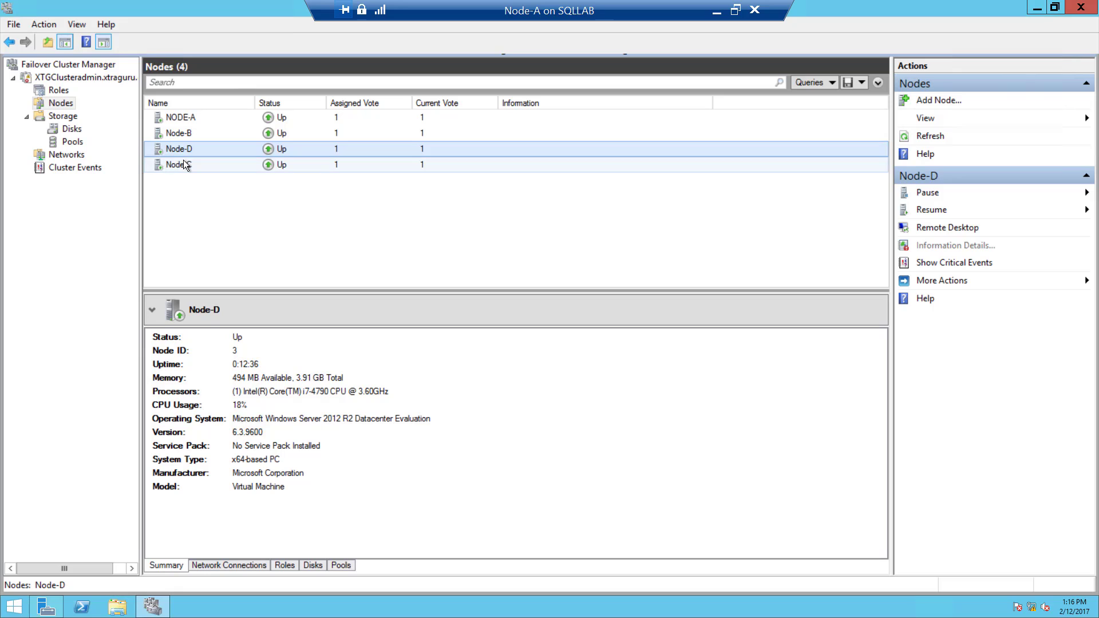
{"action": "left_click", "coordinate": [183, 160]}
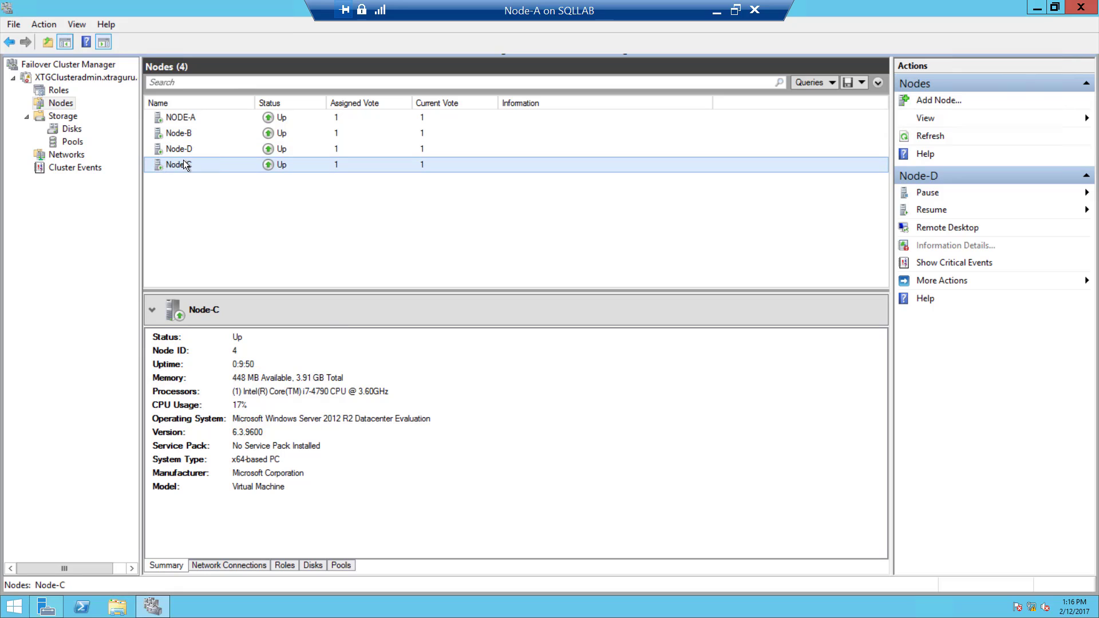
Review the cluster networks and the owner nodes of the cluster disks, including Cluster Disk 1.
{"action": "left_click", "coordinate": [67, 154]}
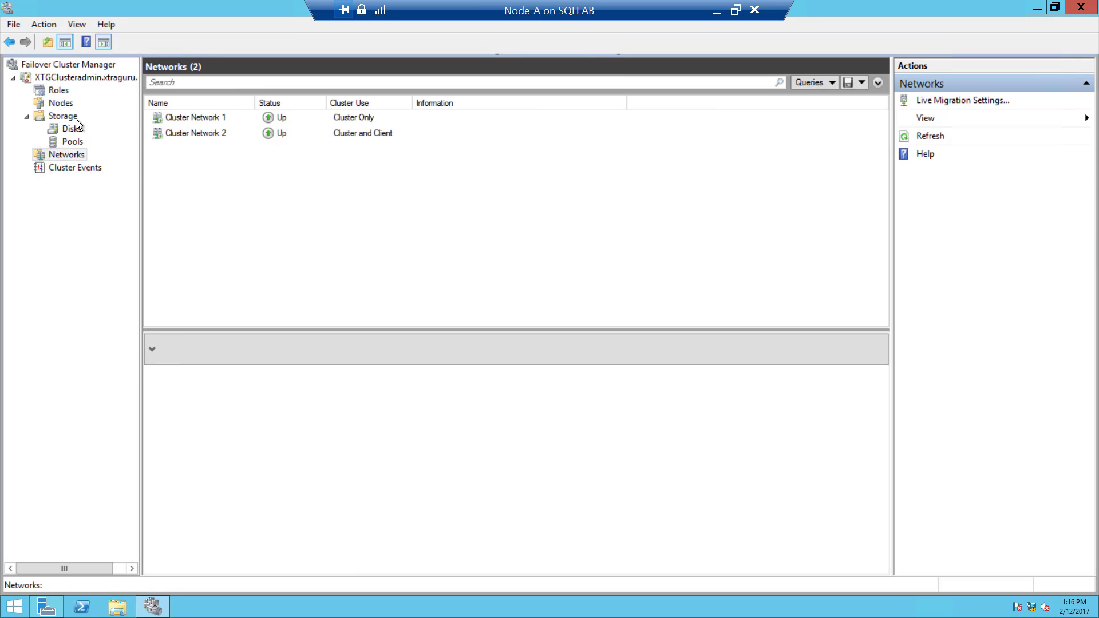
{"action": "left_click", "coordinate": [72, 132]}
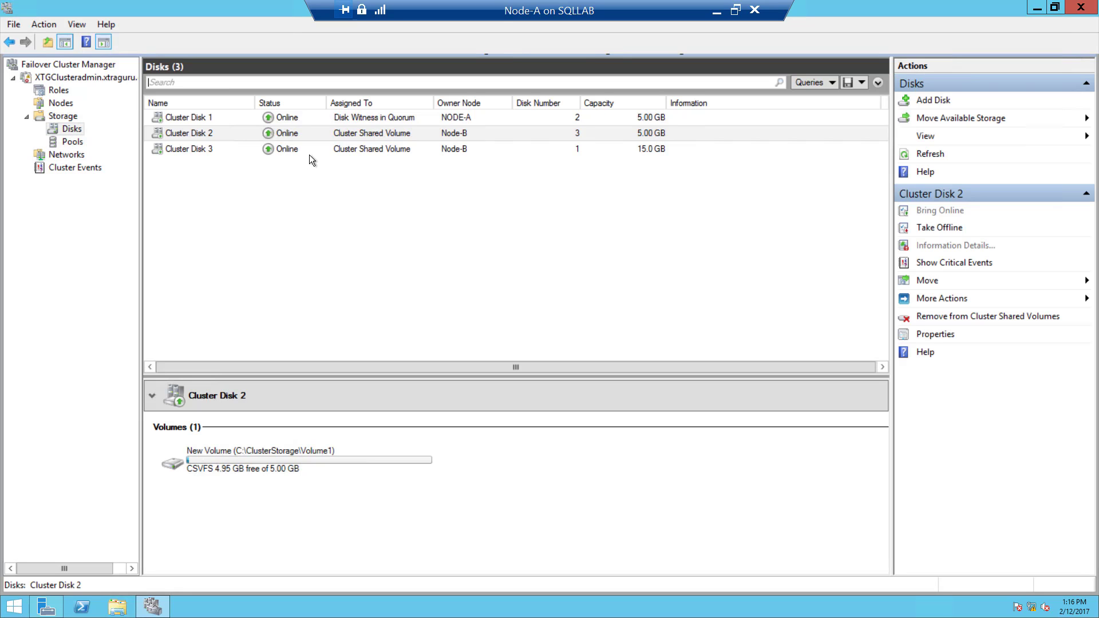
{"action": "left_click", "coordinate": [441, 118]}
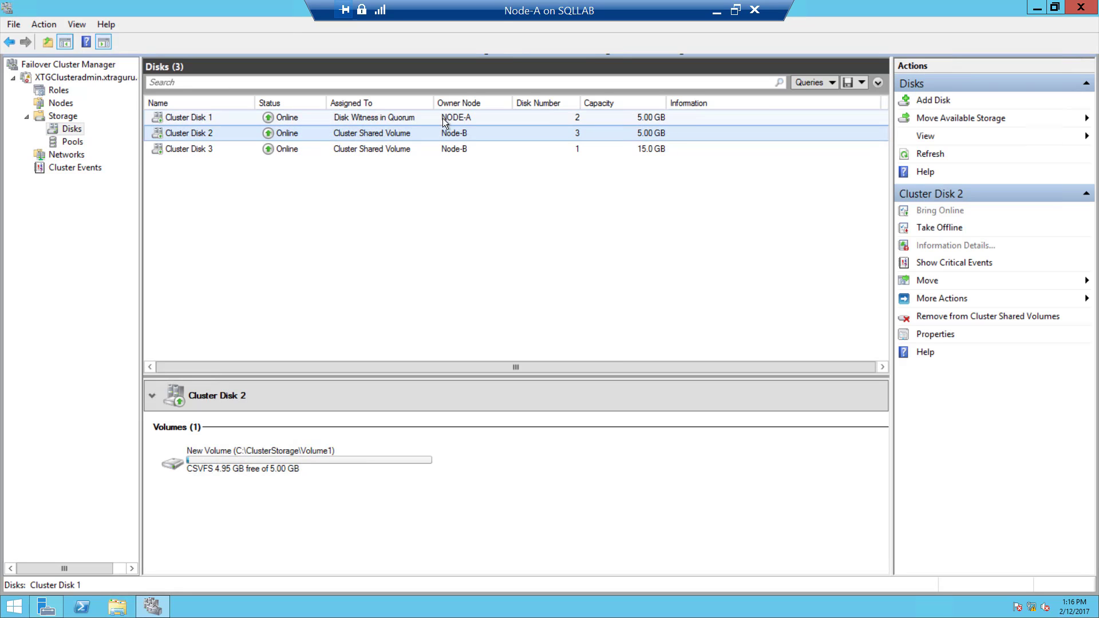
Switch from Node-A to the Node-D virtual machine in full screen and bring up SQL Server Configuration Manager.
{"action": "left_click", "coordinate": [446, 133]}
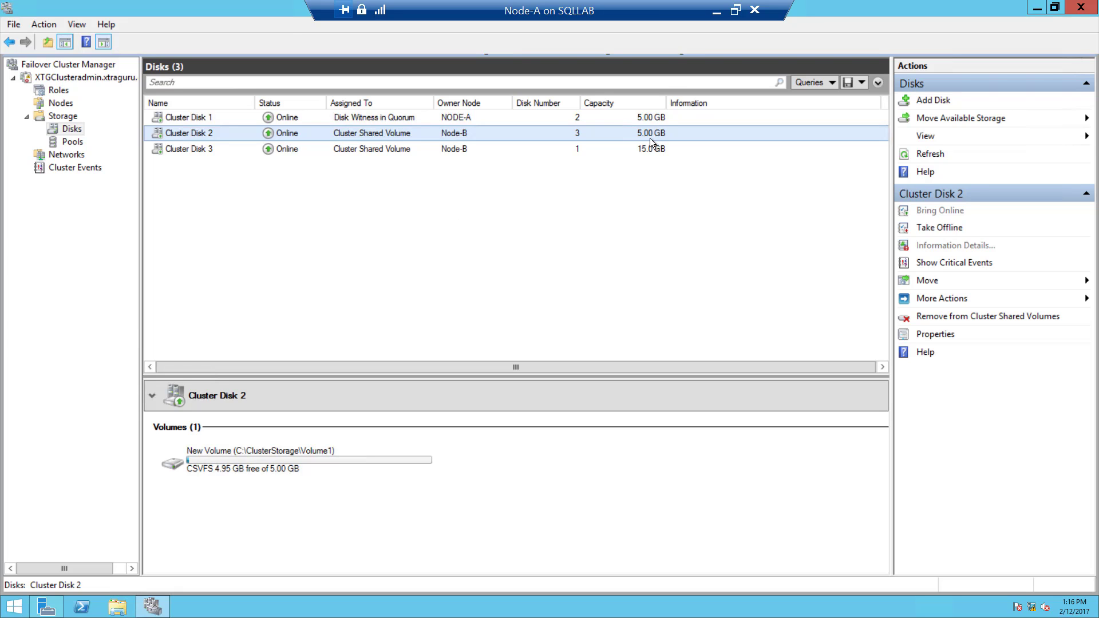
{"action": "left_click", "coordinate": [716, 11]}
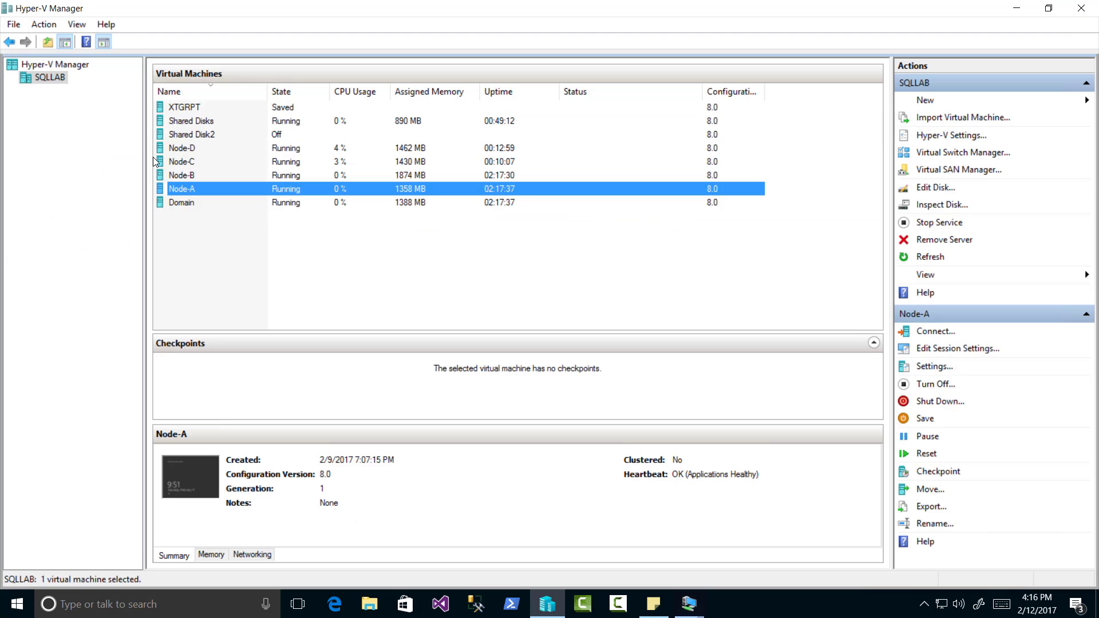
{"action": "double_click", "coordinate": [188, 149]}
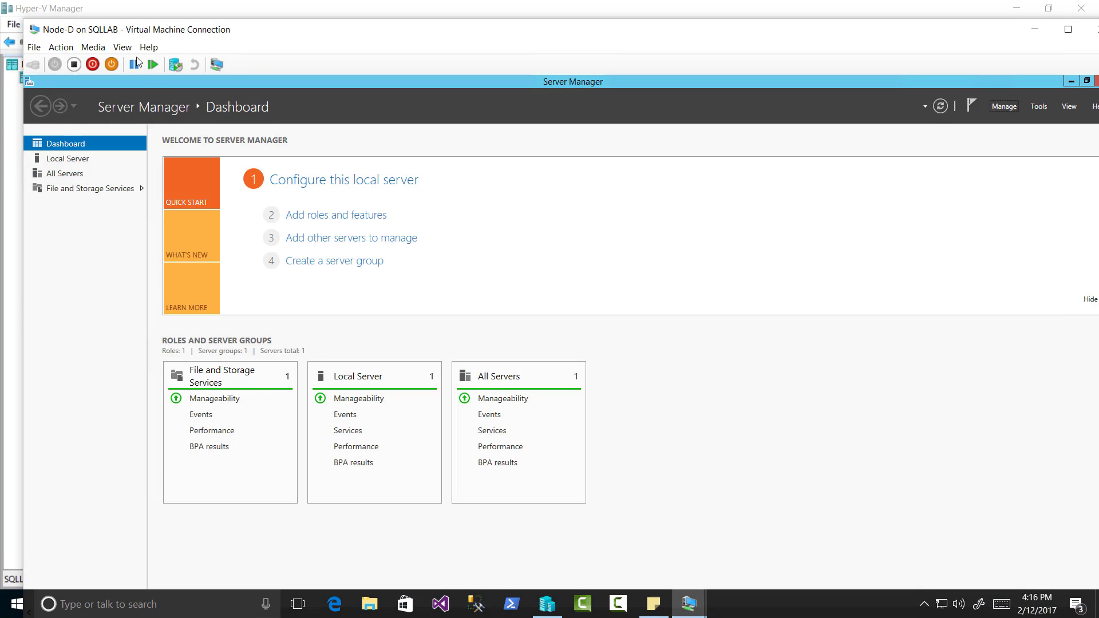
{"action": "left_click", "coordinate": [124, 47]}
{"action": "left_click", "coordinate": [111, 64]}
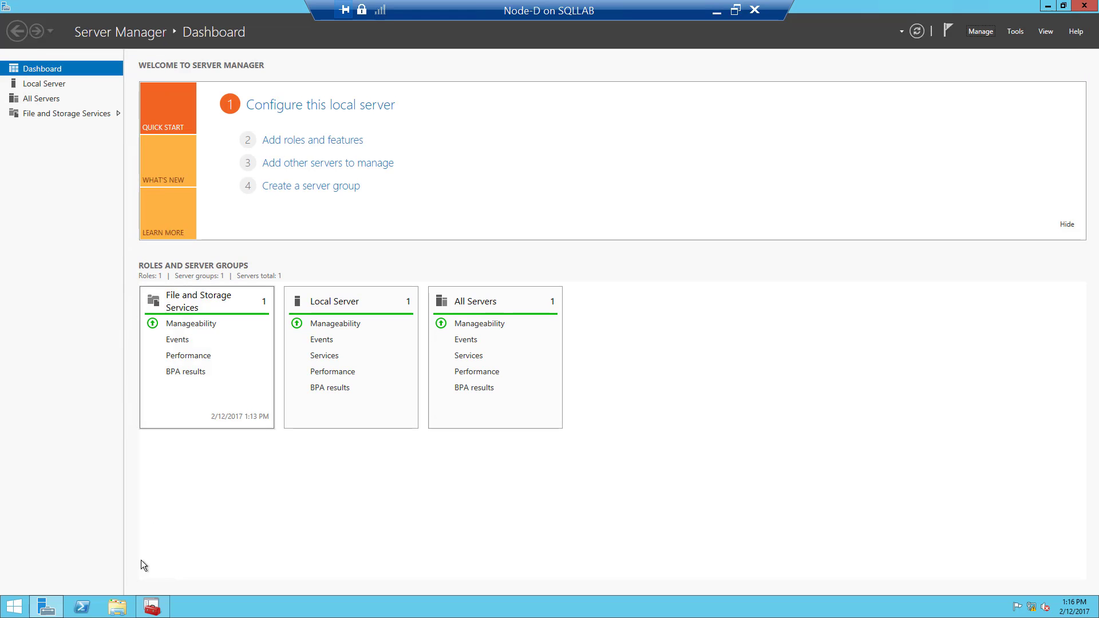
{"action": "left_click", "coordinate": [152, 606]}
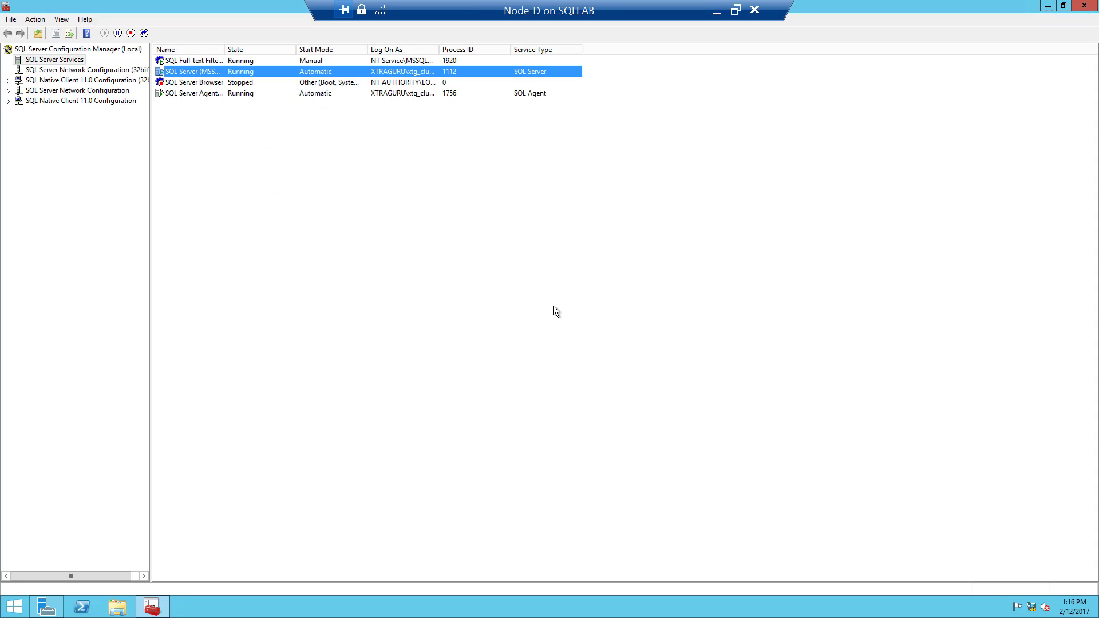
Enable AlwaysOn Availability Groups for the SQL Server (MSSQLSERVER) service on Node-D, keeping XTGClusteradmin as the failover cluster name.
{"action": "right_click", "coordinate": [171, 71]}
{"action": "left_click", "coordinate": [208, 143]}
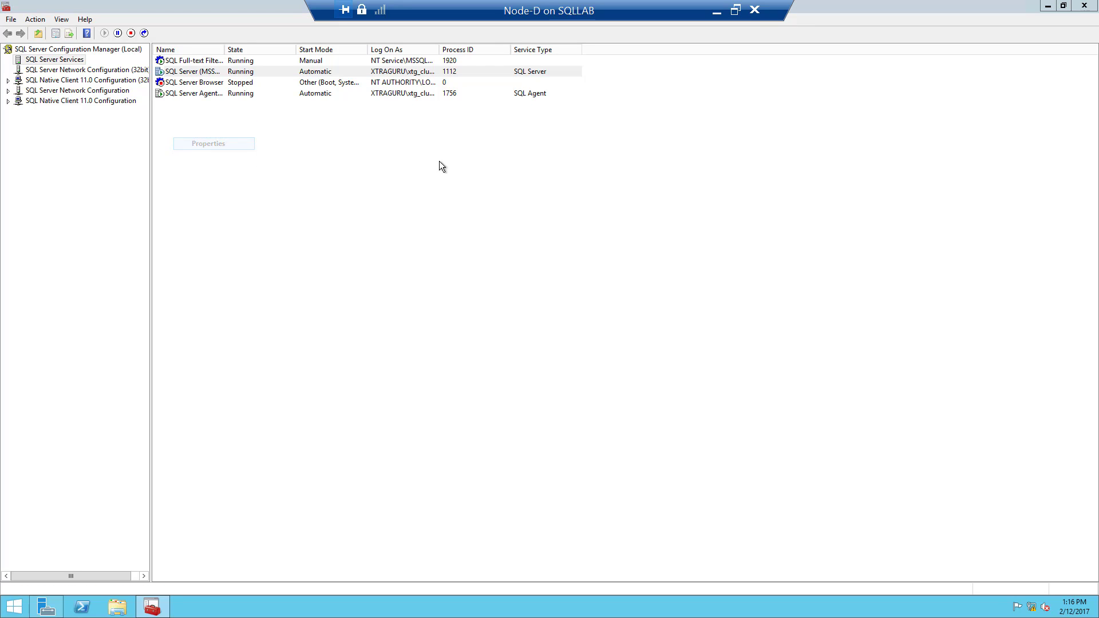
{"action": "left_click", "coordinate": [474, 182]}
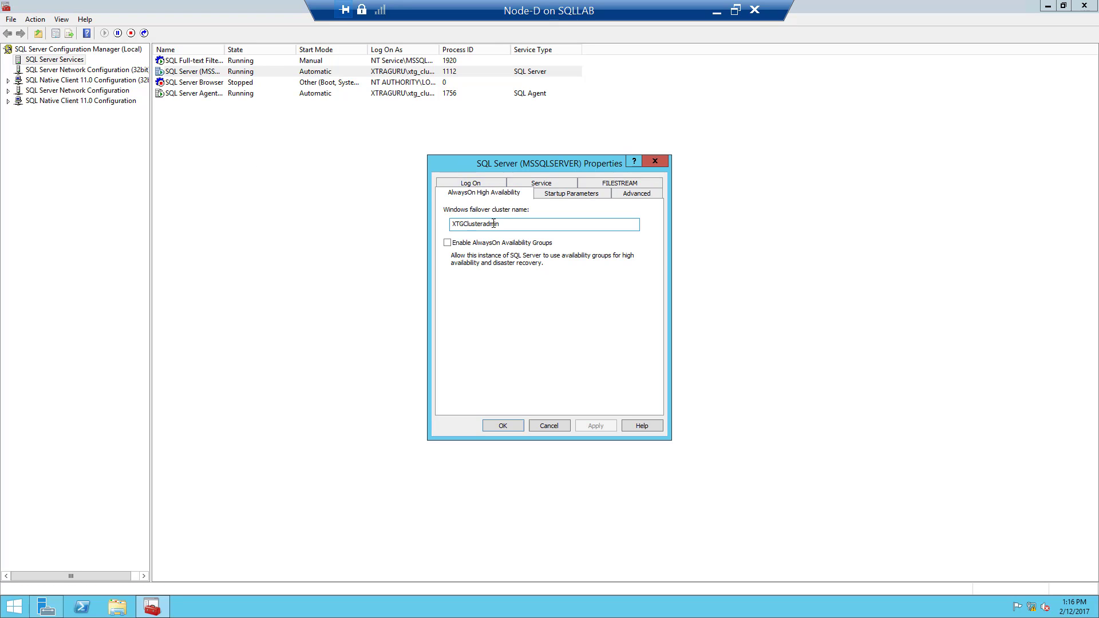
{"action": "left_click_drag", "start_coordinate": [511, 226], "coordinate": [438, 228]}
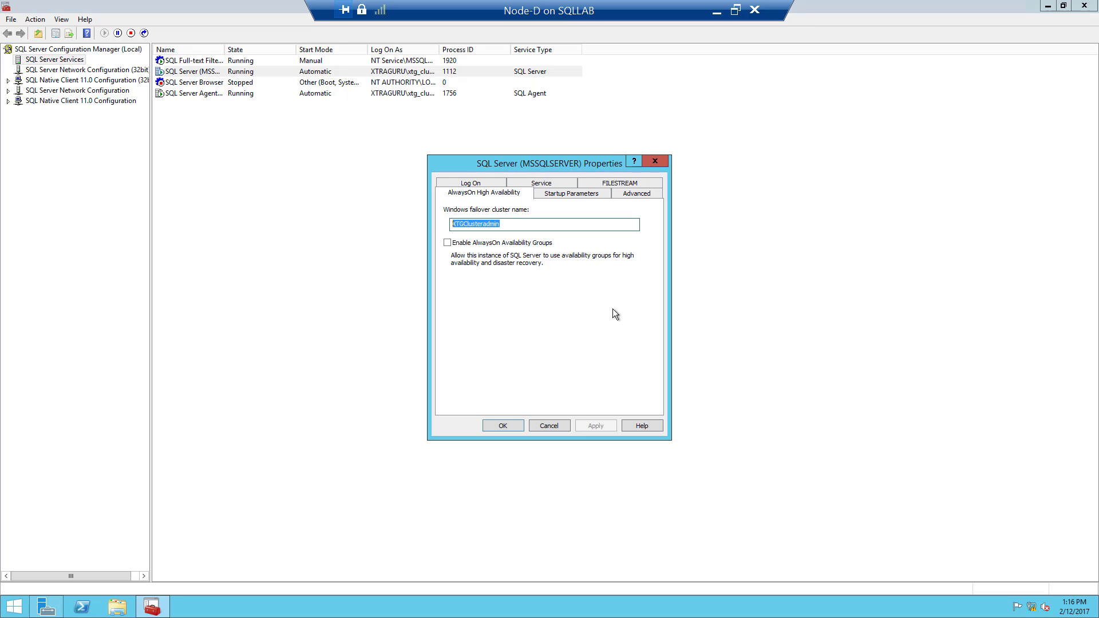
{"action": "left_click", "coordinate": [514, 221]}
{"action": "left_click_drag", "start_coordinate": [501, 224], "coordinate": [412, 229]}
{"action": "left_click", "coordinate": [495, 245]}
{"action": "left_click", "coordinate": [599, 428]}
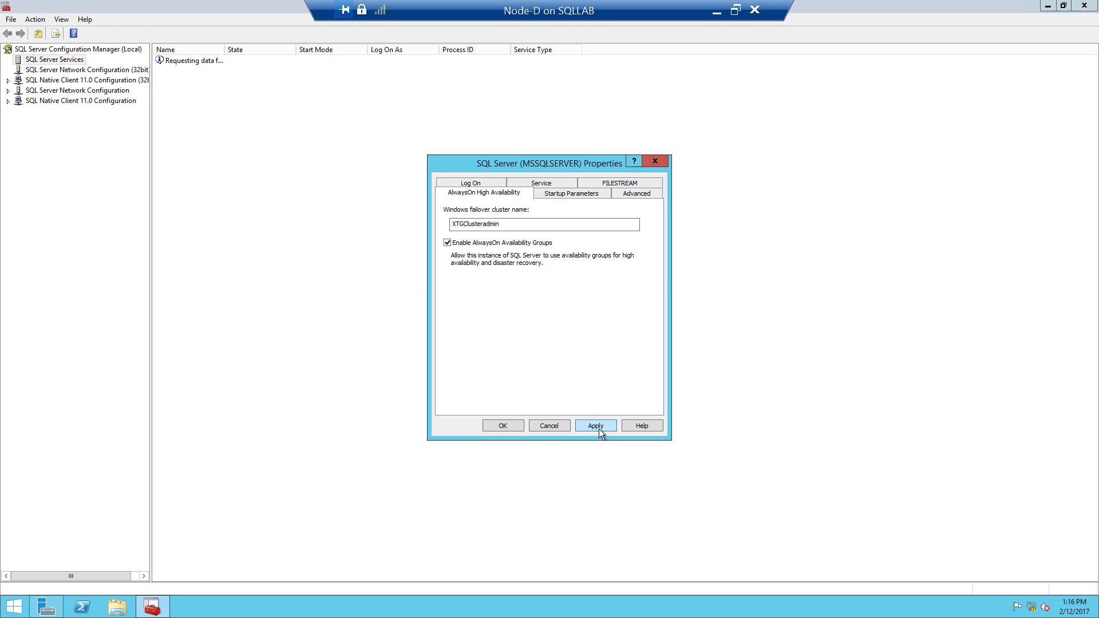
{"action": "left_click", "coordinate": [656, 345]}
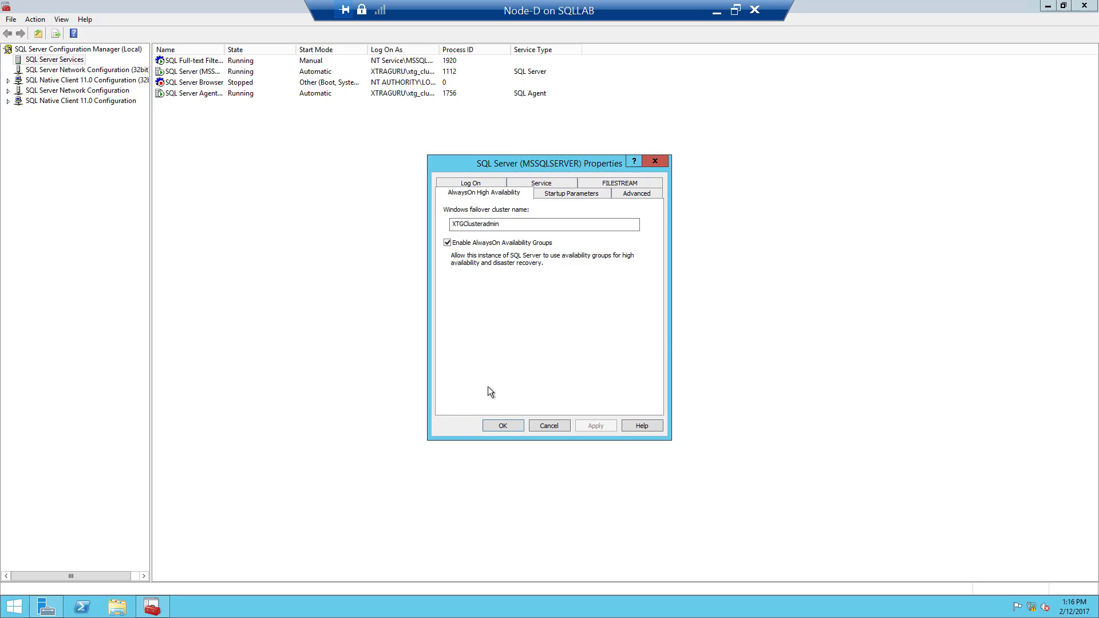
{"action": "left_click", "coordinate": [506, 423]}
Restart the SQL Server (MSSQLSERVER) service on Node-D.
{"action": "left_click", "coordinate": [197, 74]}
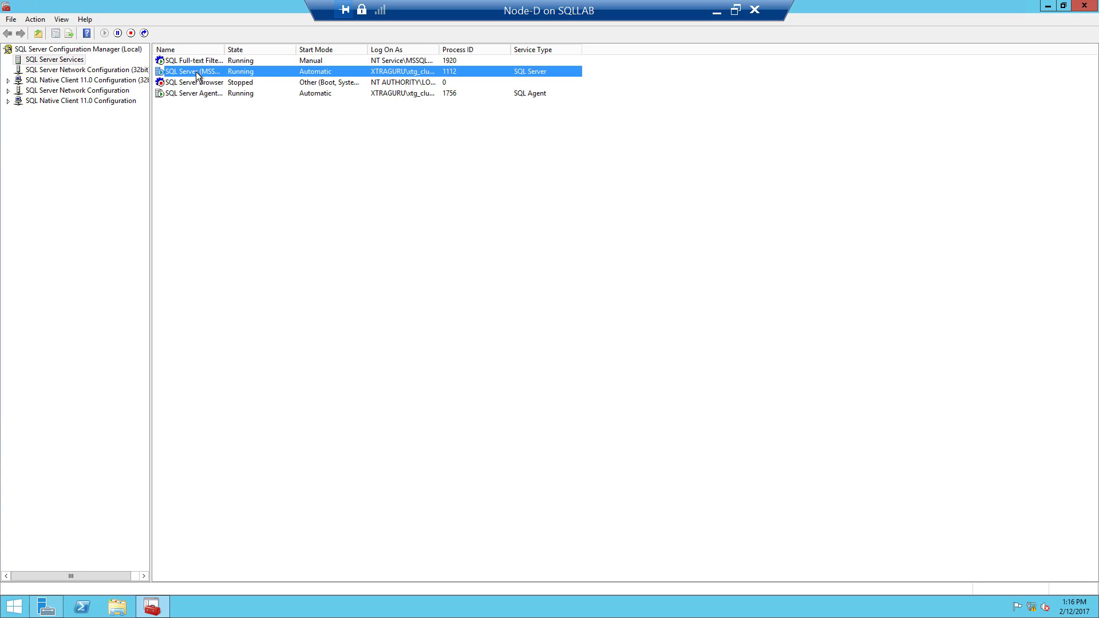
{"action": "right_click", "coordinate": [198, 75]}
{"action": "left_click", "coordinate": [237, 133]}
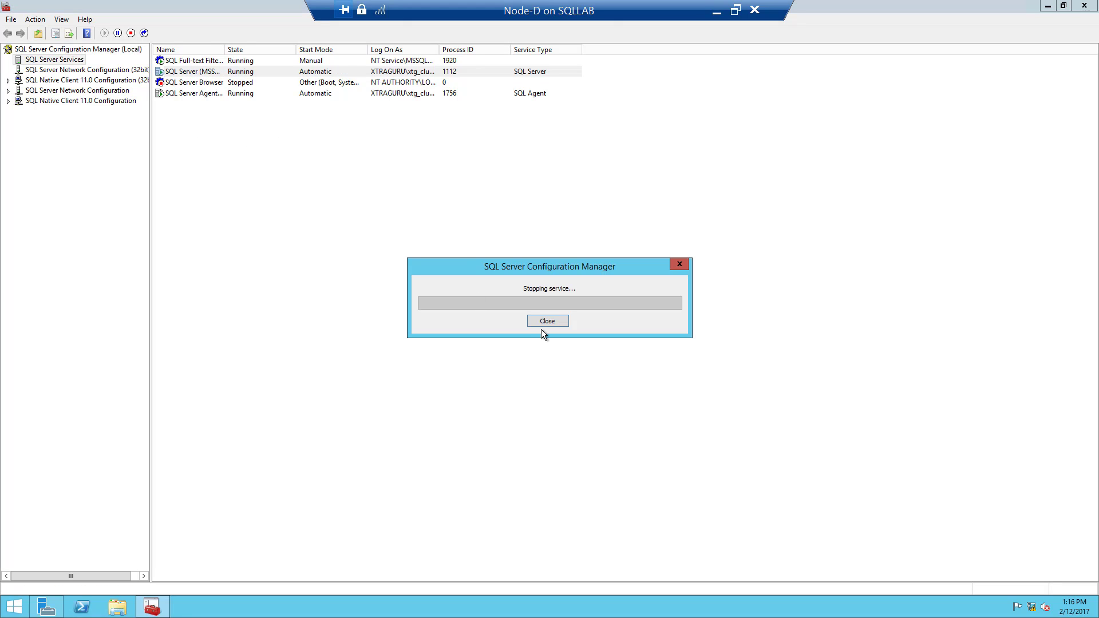
Switch to the Node-C virtual machine in full screen and bring up SQL Server Configuration Manager.
{"action": "left_click", "coordinate": [715, 11]}
{"action": "double_click", "coordinate": [195, 161]}
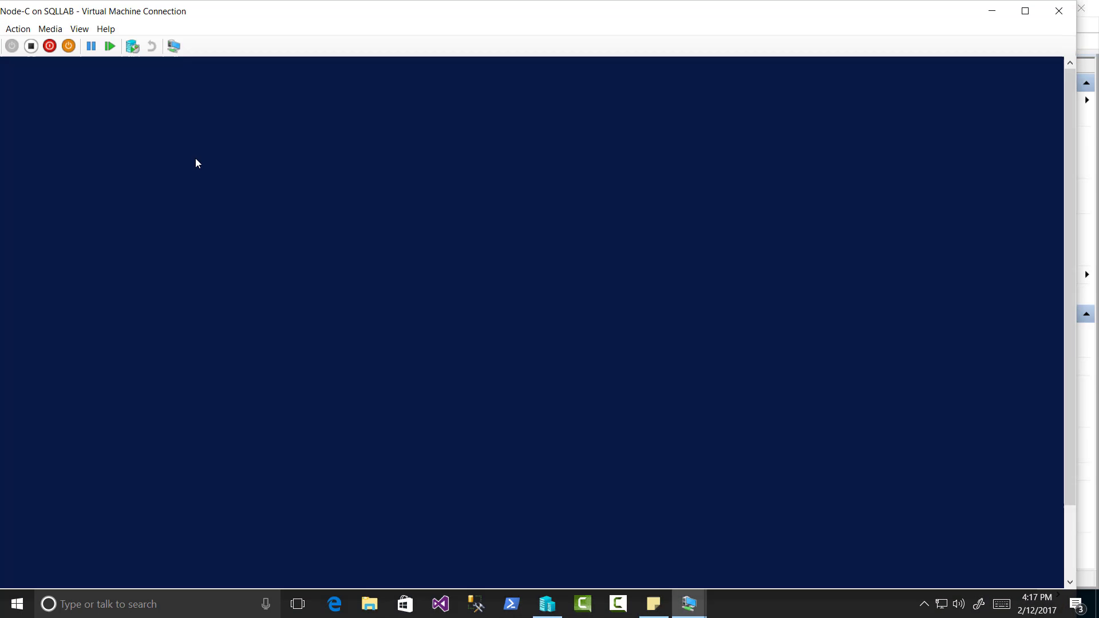
{"action": "left_click", "coordinate": [83, 30]}
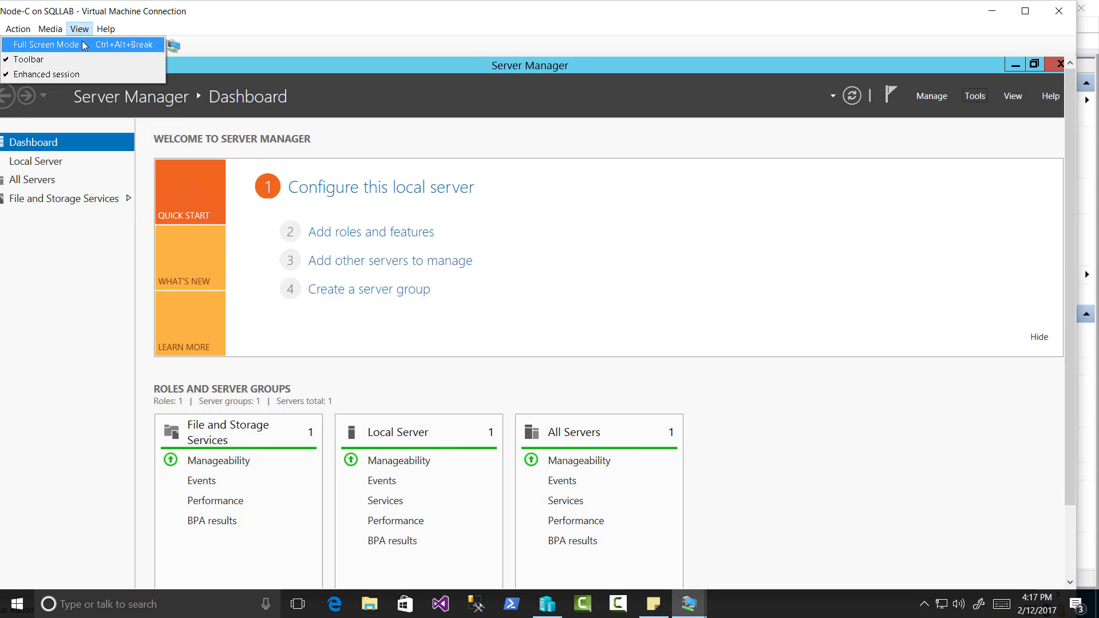
{"action": "left_click", "coordinate": [80, 42]}
{"action": "left_click", "coordinate": [182, 603]}
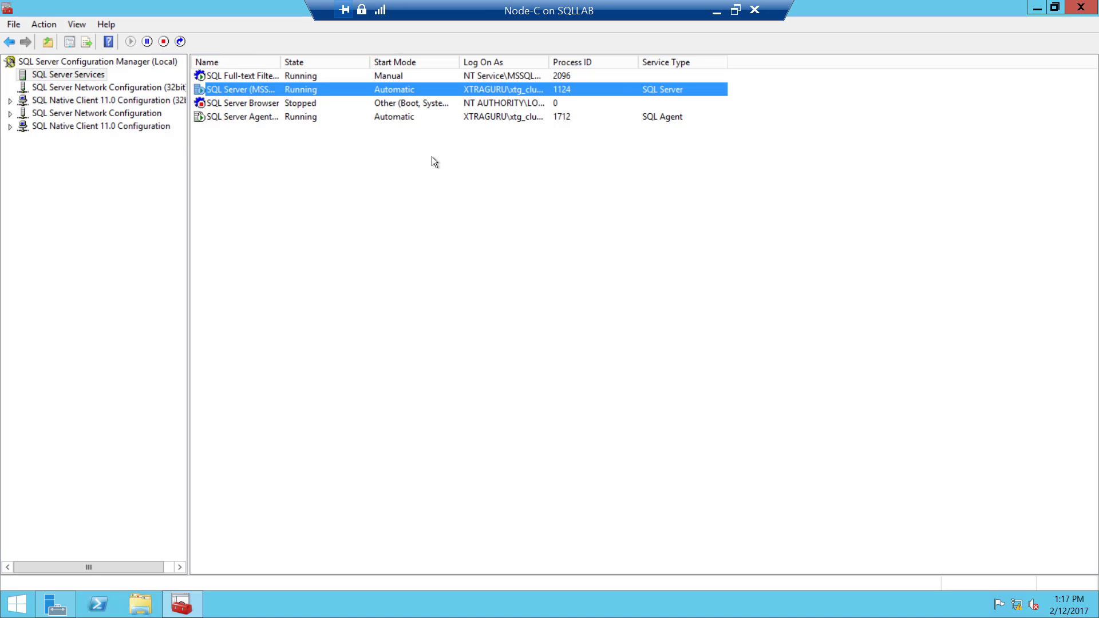
Enable AlwaysOn Availability Groups for the SQL Server (MSSQLSERVER) service on Node-C and apply the change.
{"action": "right_click", "coordinate": [257, 90]}
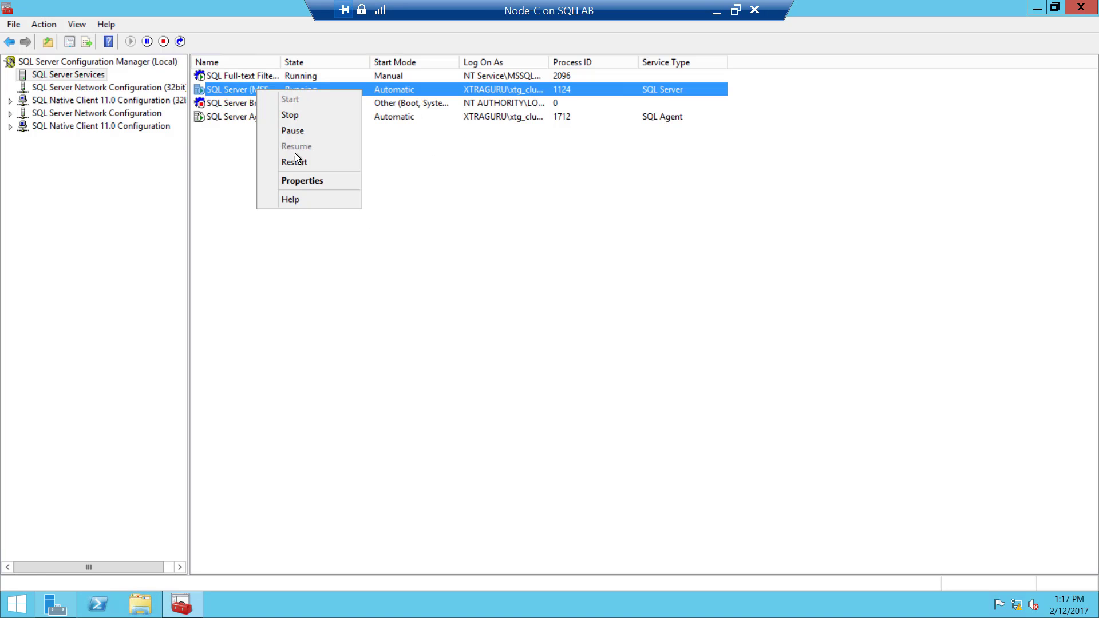
{"action": "left_click", "coordinate": [309, 182]}
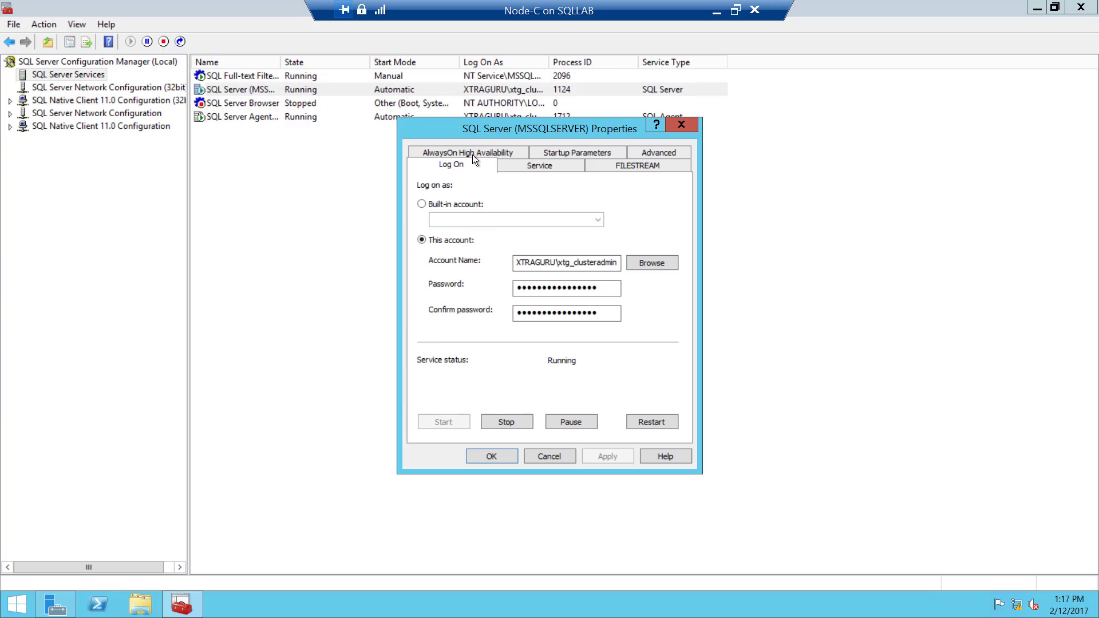
{"action": "left_click", "coordinate": [472, 154]}
{"action": "left_click", "coordinate": [449, 229]}
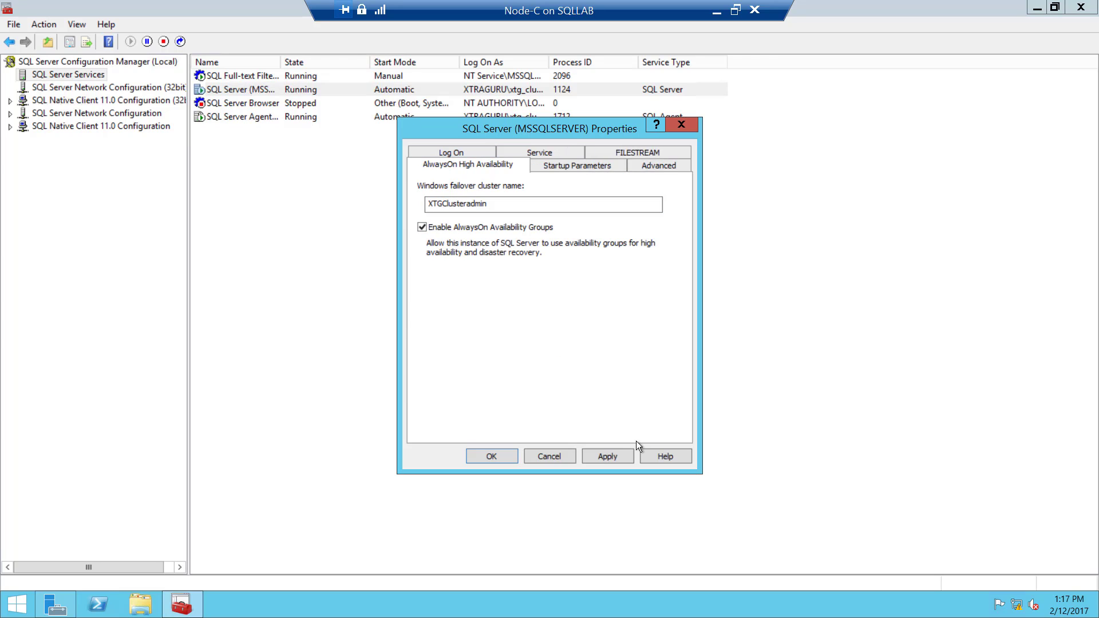
{"action": "left_click", "coordinate": [607, 456]}
{"action": "left_click", "coordinate": [690, 356]}
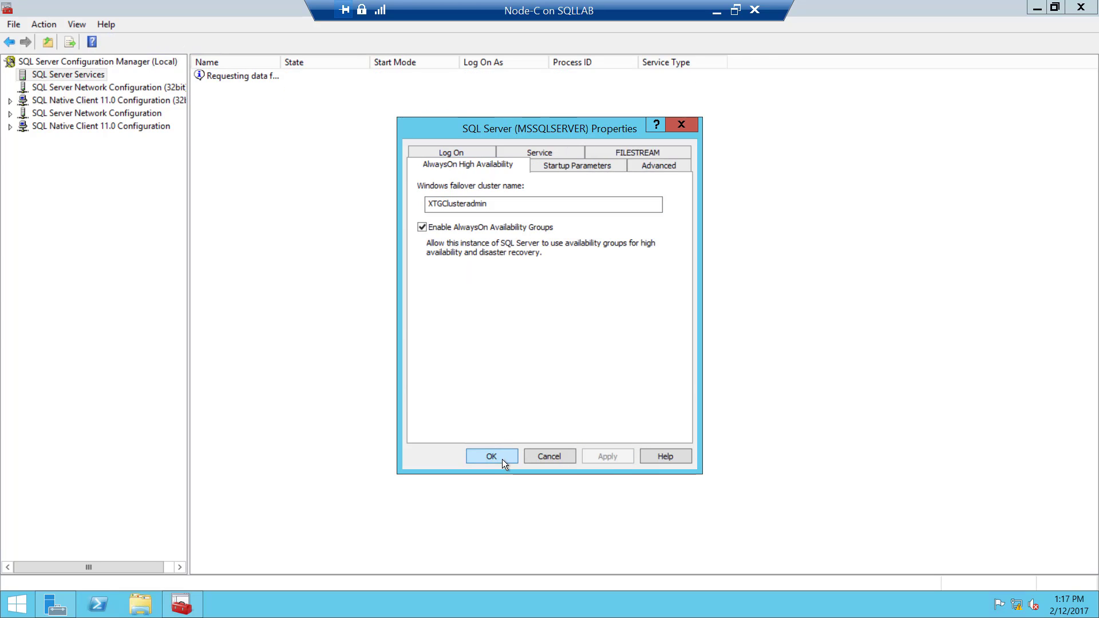
{"action": "left_click", "coordinate": [502, 458]}
Restart the SQL Server (MSSQLSERVER) service on Node-C.
{"action": "left_click", "coordinate": [283, 92]}
{"action": "right_click", "coordinate": [282, 92]}
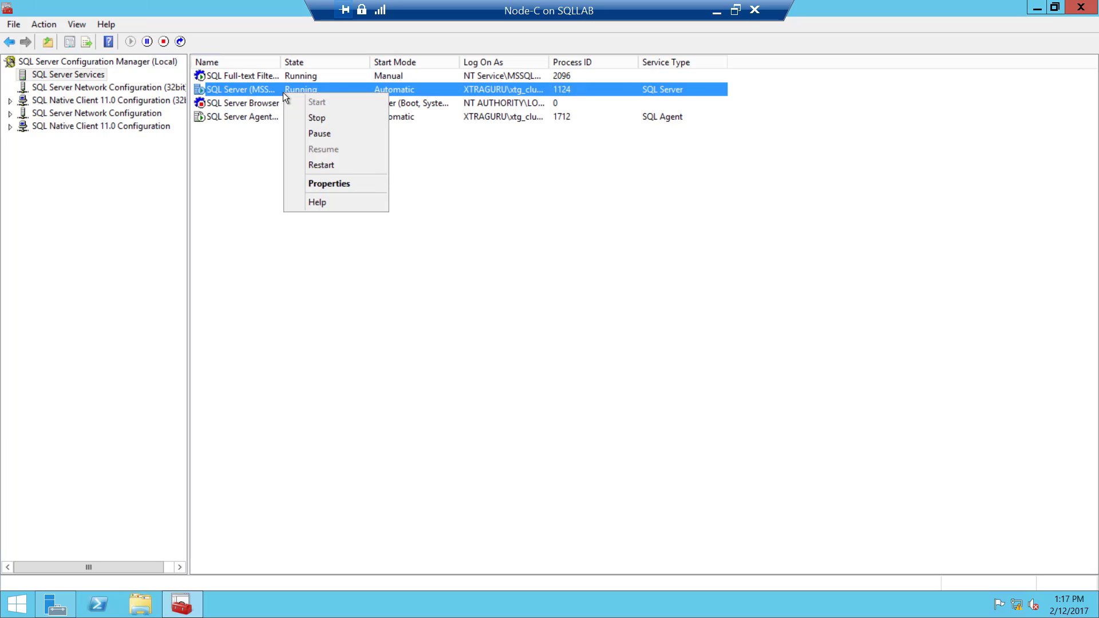
{"action": "left_click", "coordinate": [335, 166]}
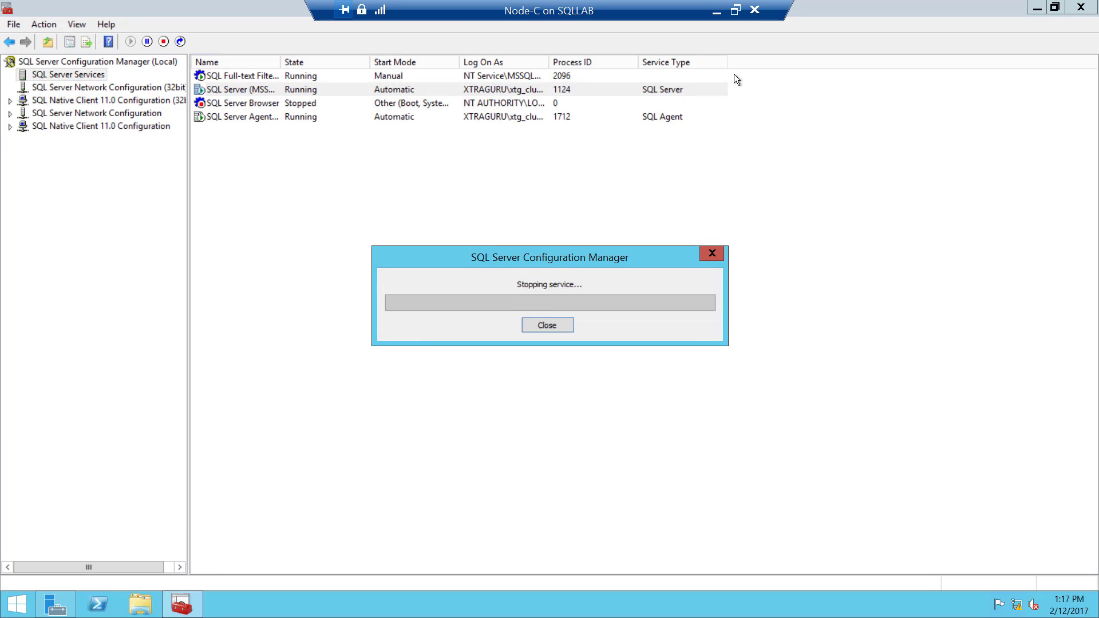
Return to Node-D and set the SQL Server Browser service's start mode to Automatic.
{"action": "left_click", "coordinate": [717, 10]}
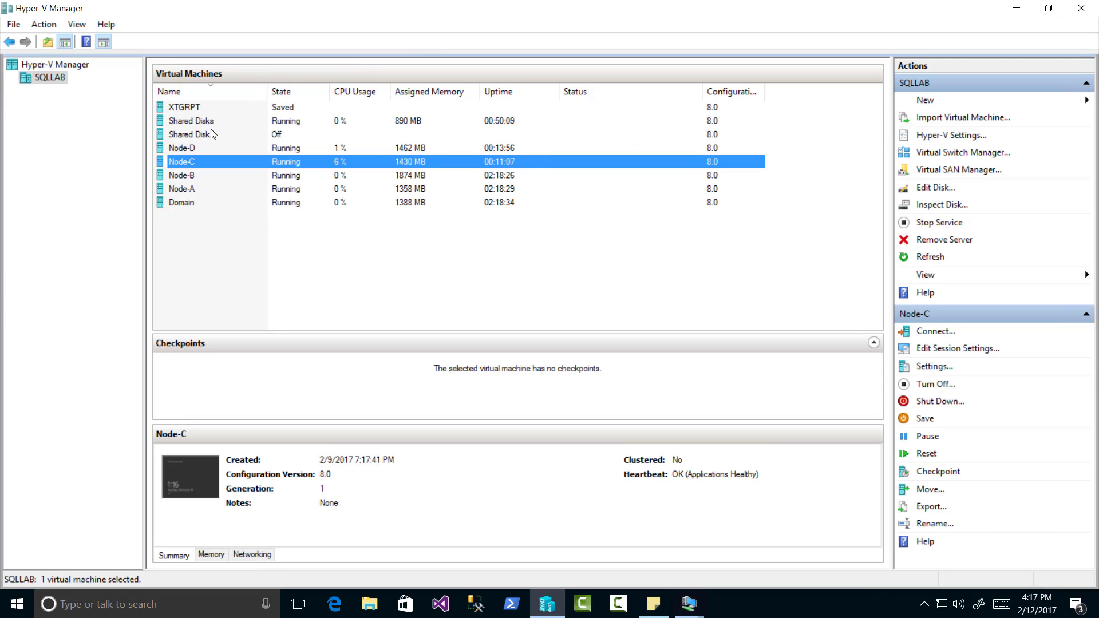
{"action": "double_click", "coordinate": [187, 150]}
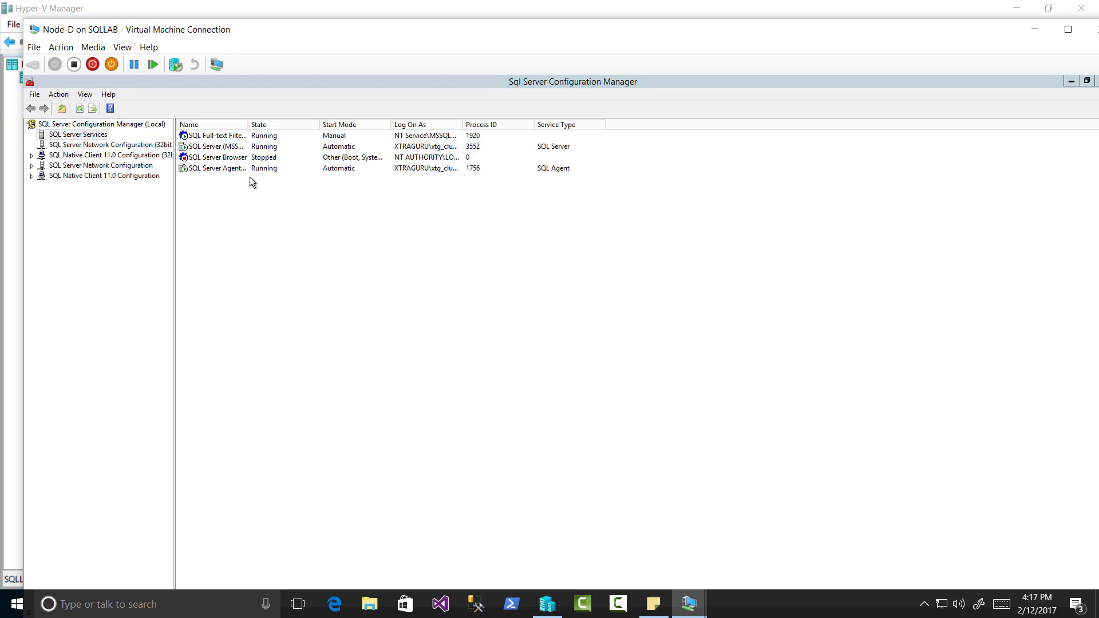
{"action": "left_click", "coordinate": [219, 159]}
{"action": "right_click", "coordinate": [219, 162]}
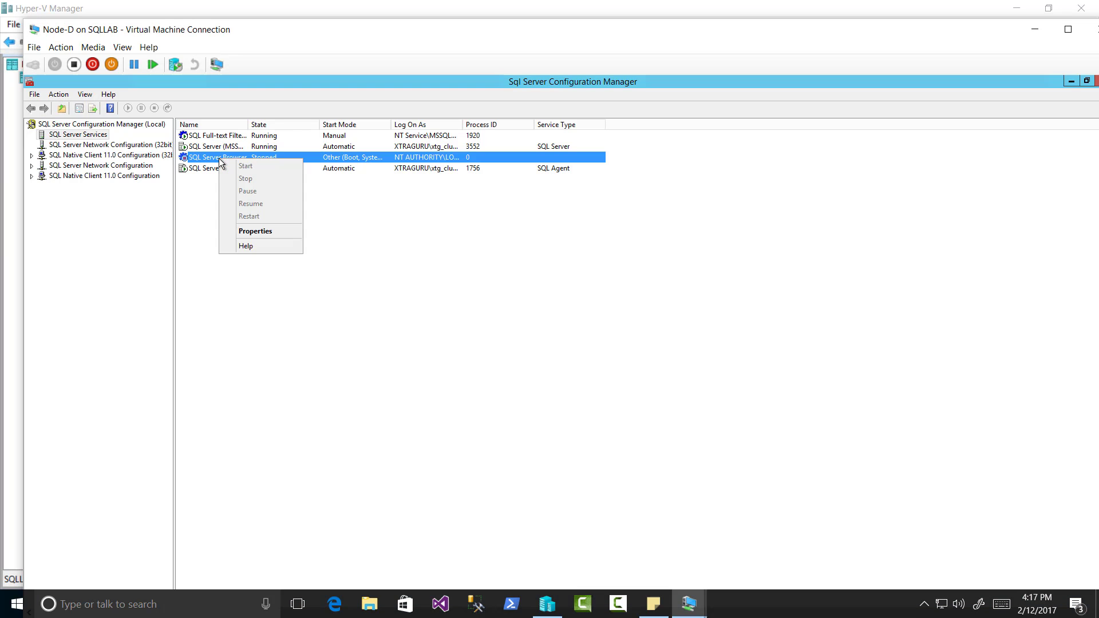
{"action": "left_click", "coordinate": [185, 239]}
{"action": "right_click", "coordinate": [214, 163]}
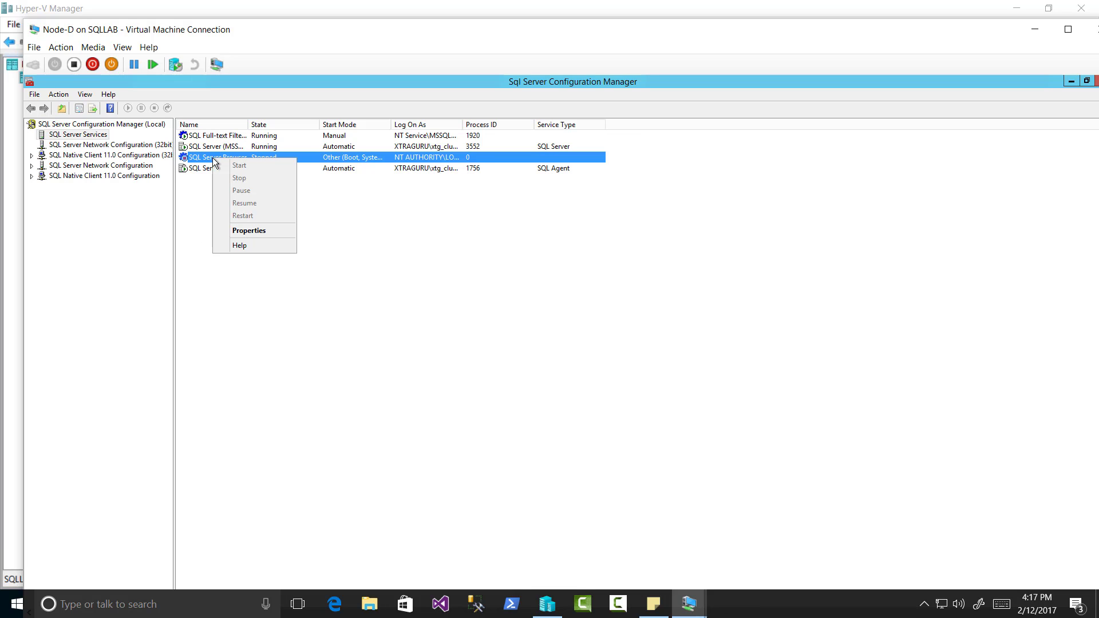
{"action": "left_click", "coordinate": [255, 231]}
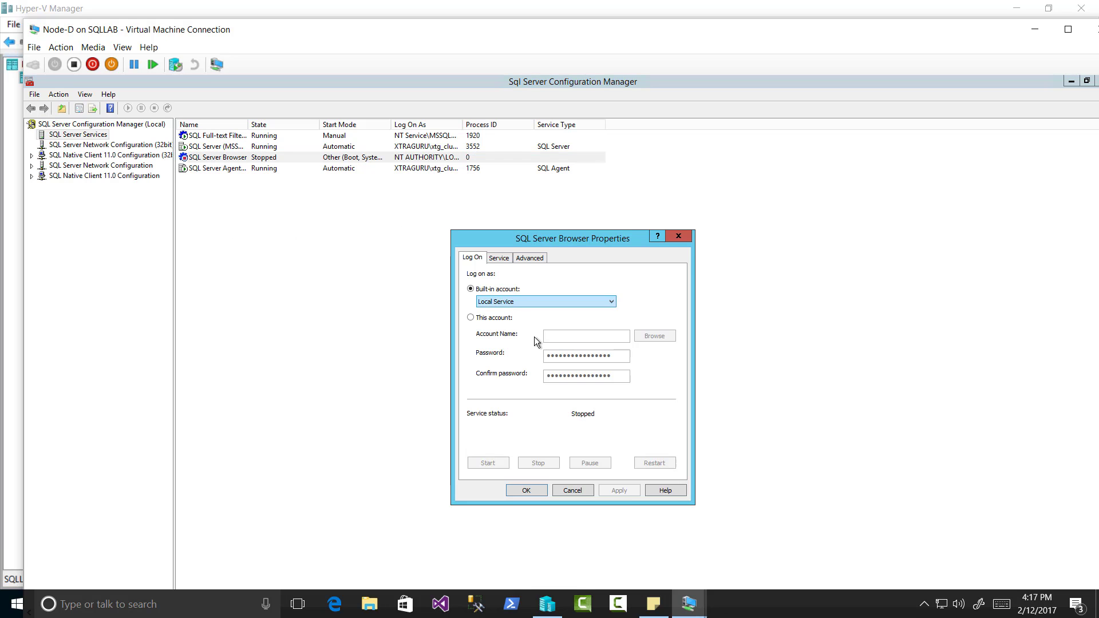
{"action": "left_click", "coordinate": [499, 258]}
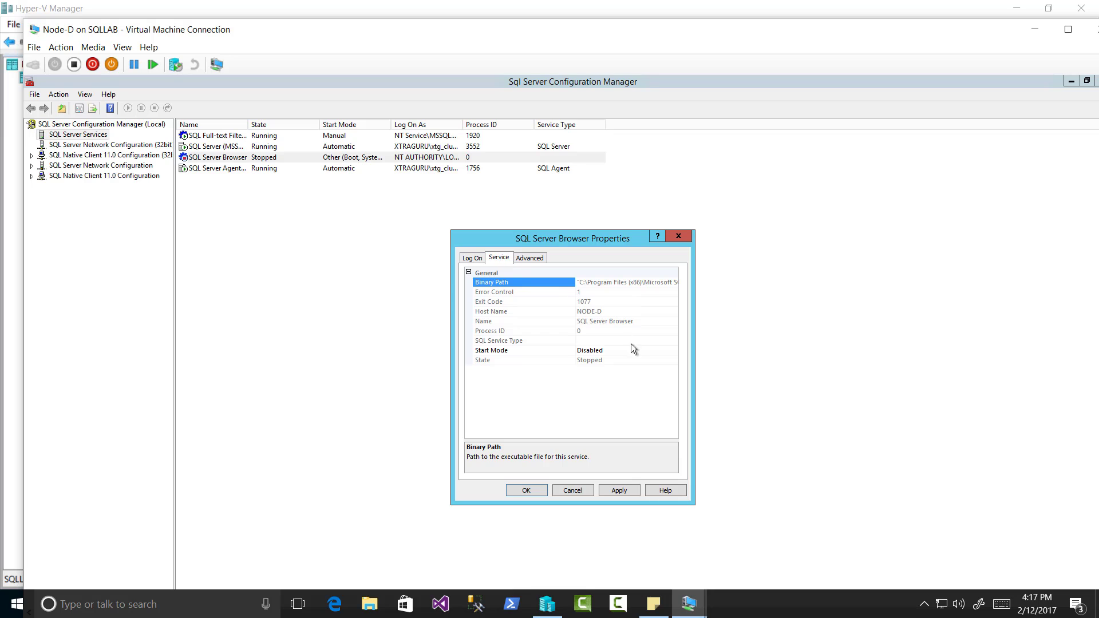
{"action": "left_click", "coordinate": [656, 351]}
{"action": "left_click", "coordinate": [633, 361]}
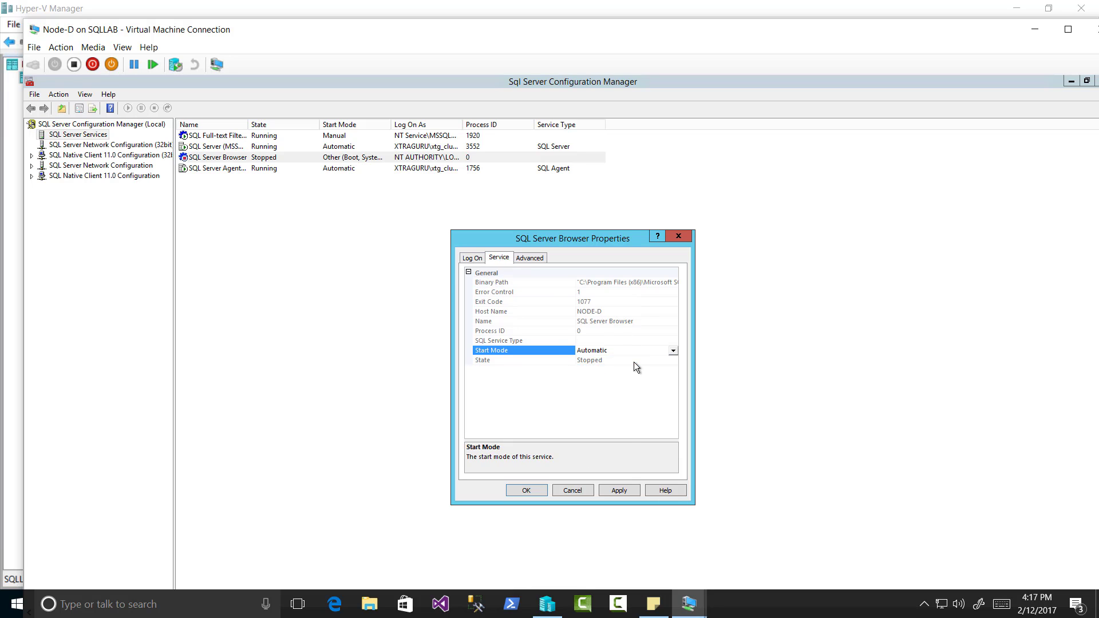
{"action": "left_click", "coordinate": [619, 489]}
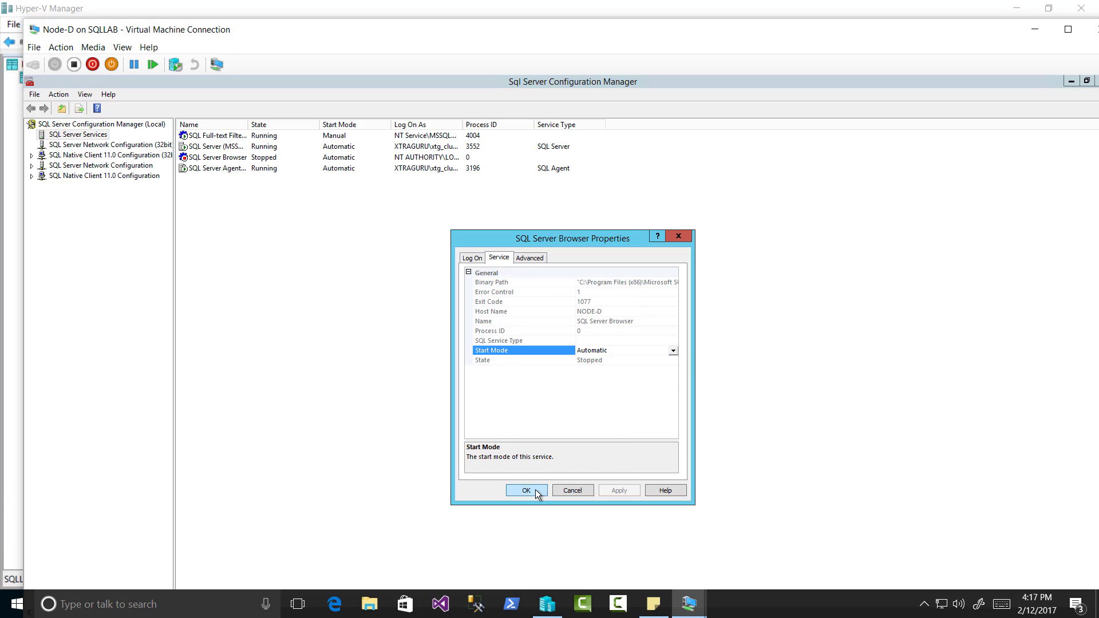
Start the SQL Server Browser service on Node-D and minimize its virtual machine window.
{"action": "right_click", "coordinate": [222, 157]}
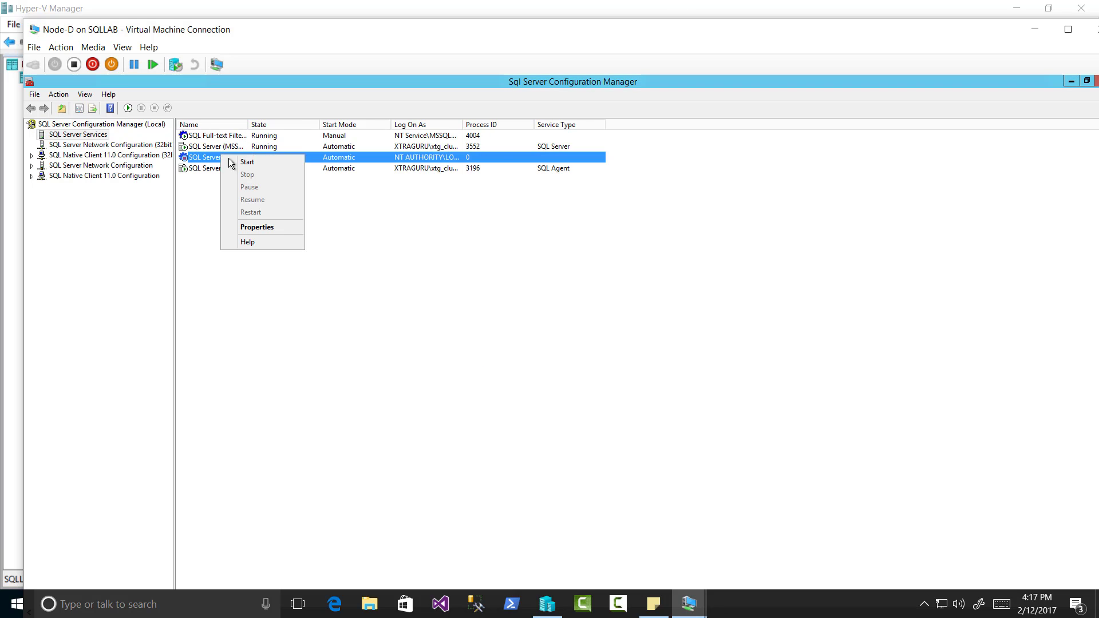
{"action": "left_click", "coordinate": [246, 162]}
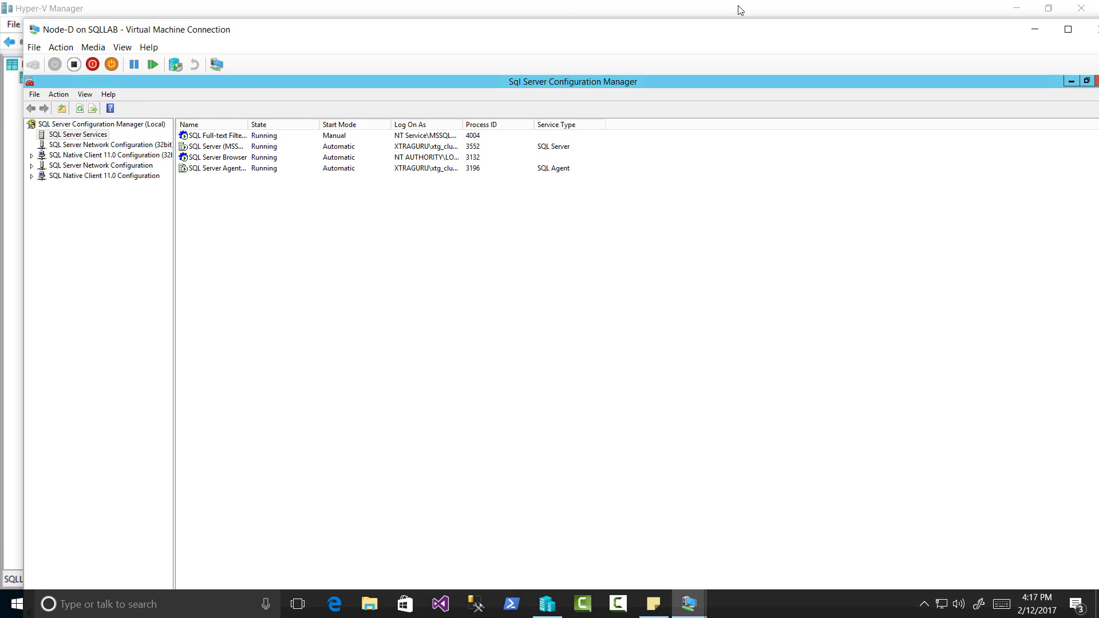
{"action": "left_click", "coordinate": [1035, 30]}
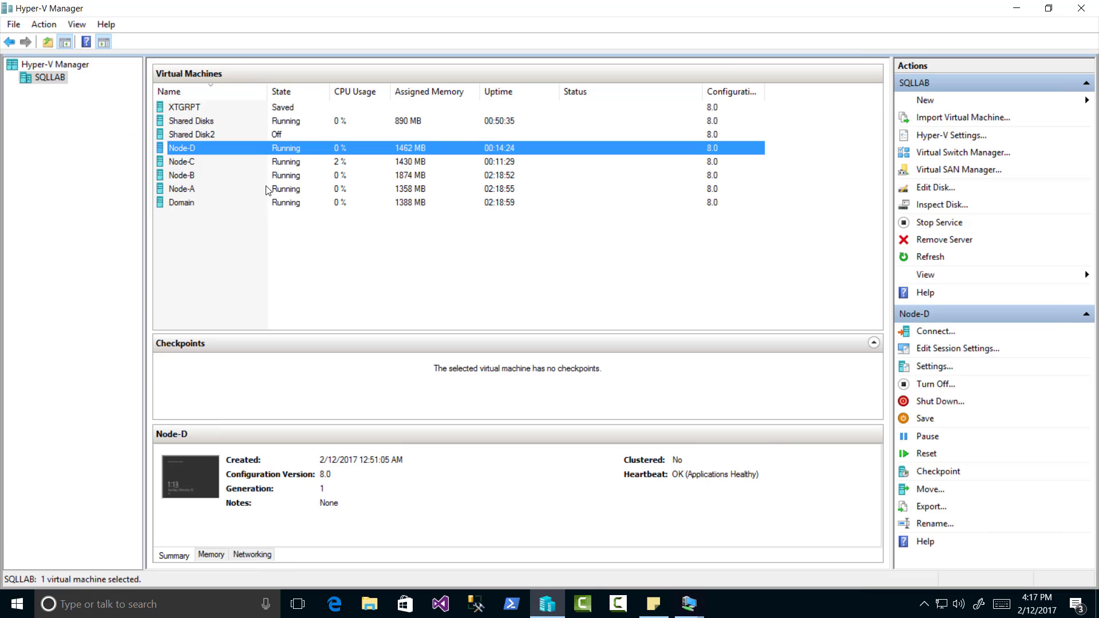
Switch back to Node-C's virtual machine, restart its SQL Server (MSSQLSERVER) service, and view the machine in full screen mode.
{"action": "double_click", "coordinate": [229, 162]}
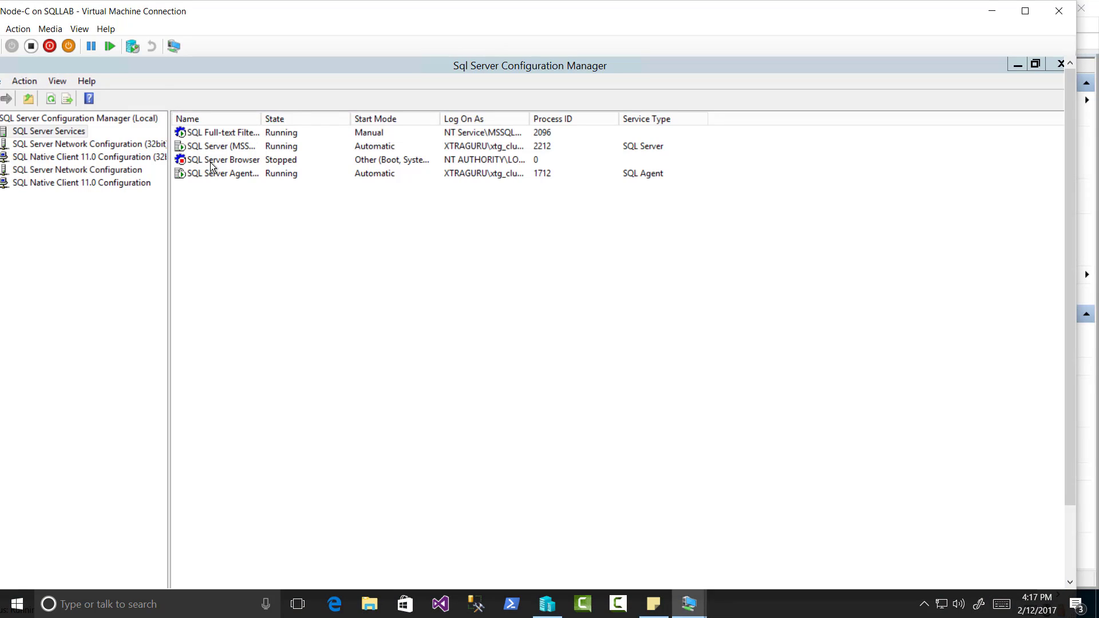
{"action": "left_click", "coordinate": [218, 159]}
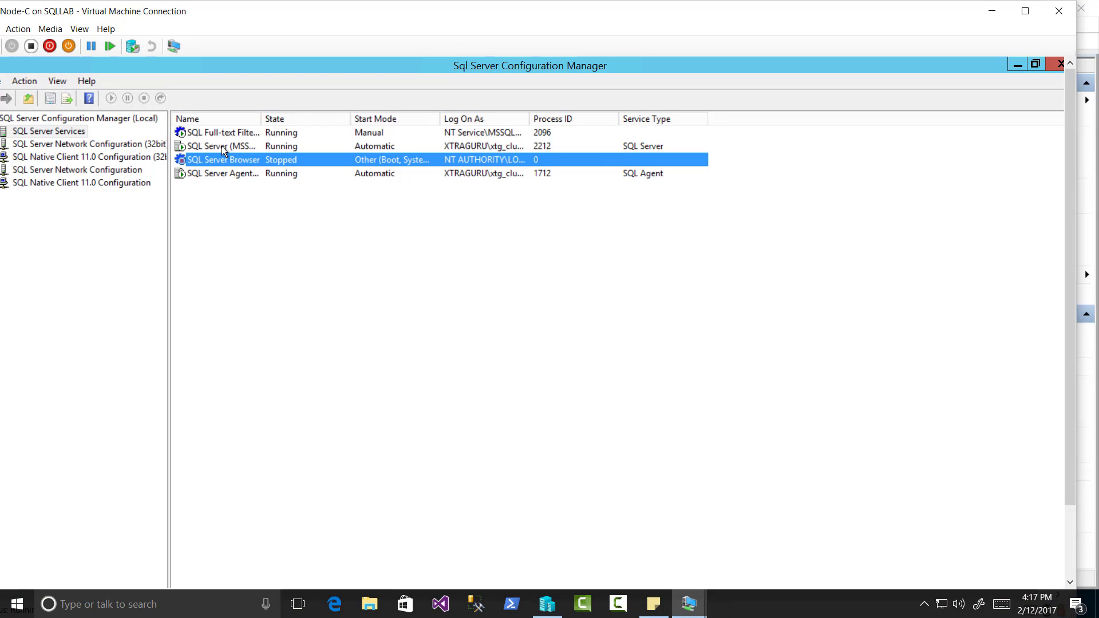
{"action": "left_click", "coordinate": [222, 147]}
{"action": "right_click", "coordinate": [222, 146]}
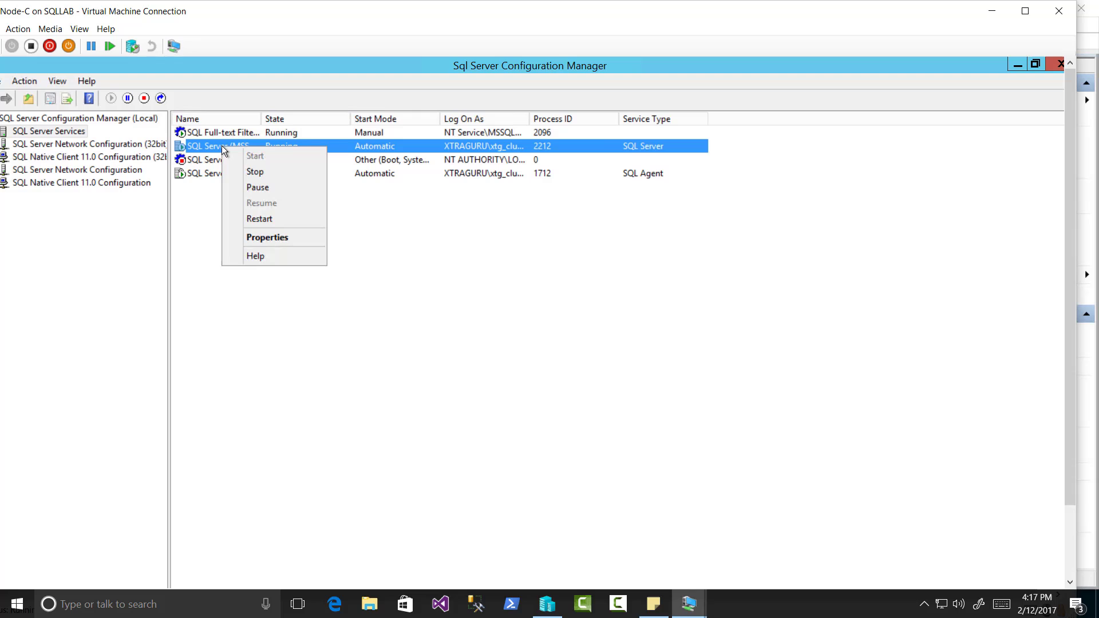
{"action": "left_click", "coordinate": [270, 220]}
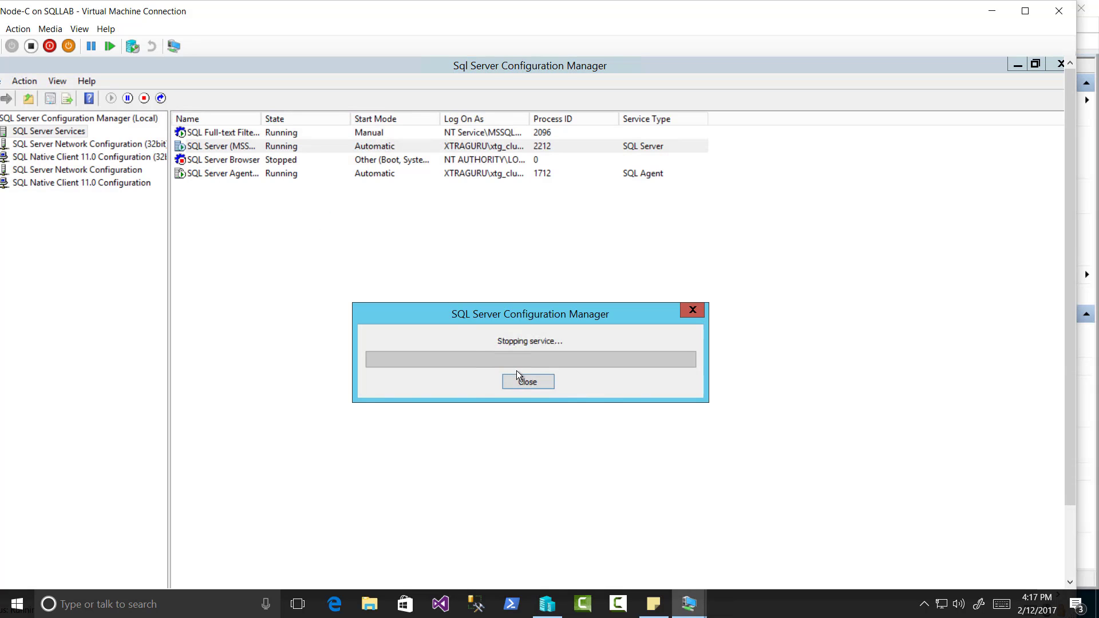
{"action": "left_click", "coordinate": [79, 28]}
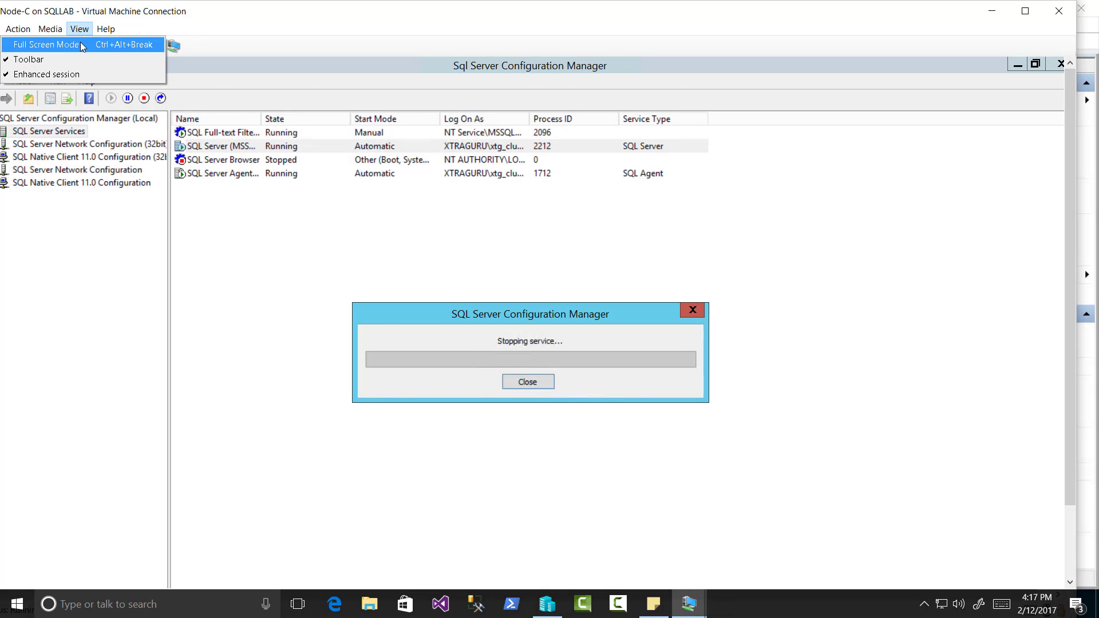
{"action": "left_click", "coordinate": [80, 44]}
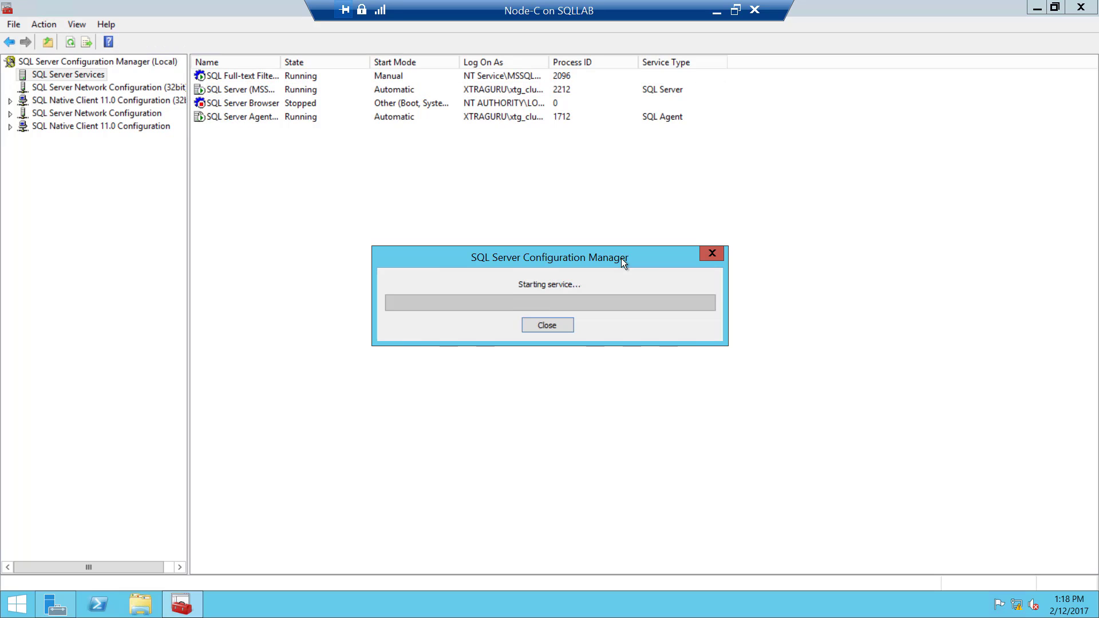
Set the SQL Server Browser service's start mode to Automatic on Node-C and apply the change.
{"action": "left_click", "coordinate": [248, 102]}
{"action": "right_click", "coordinate": [248, 102]}
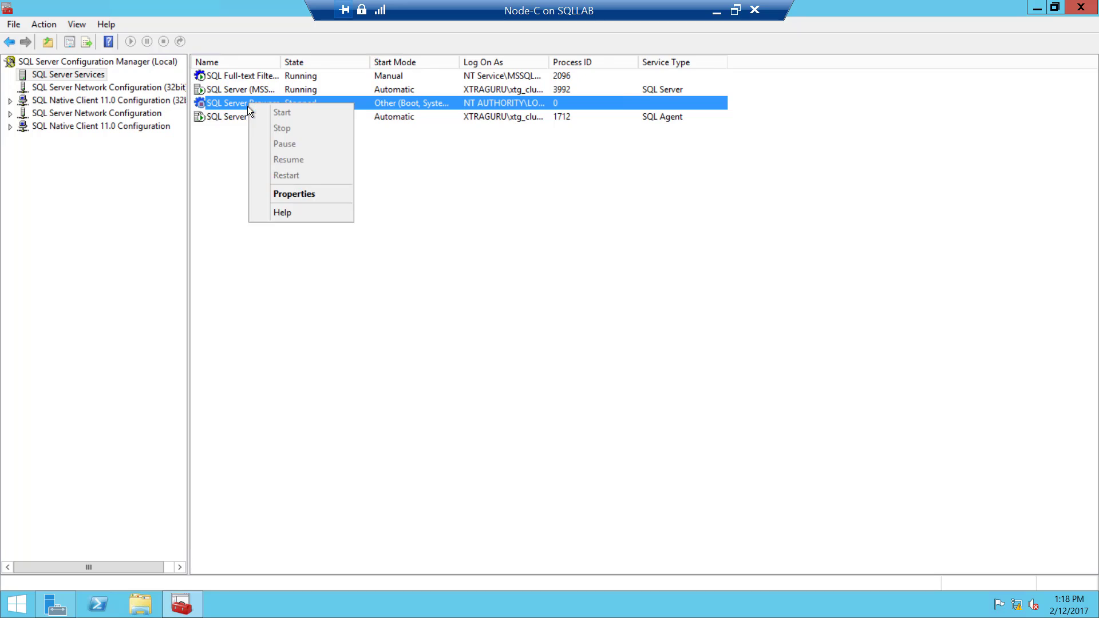
{"action": "left_click", "coordinate": [345, 196]}
{"action": "left_click", "coordinate": [463, 152]}
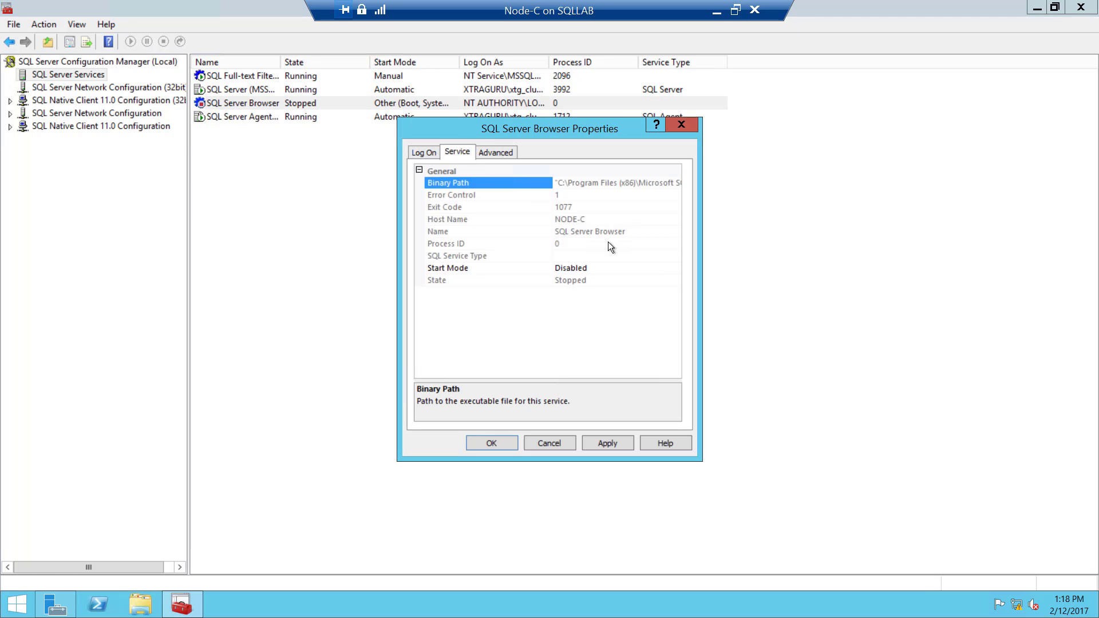
{"action": "left_click", "coordinate": [596, 269]}
{"action": "left_click", "coordinate": [596, 283]}
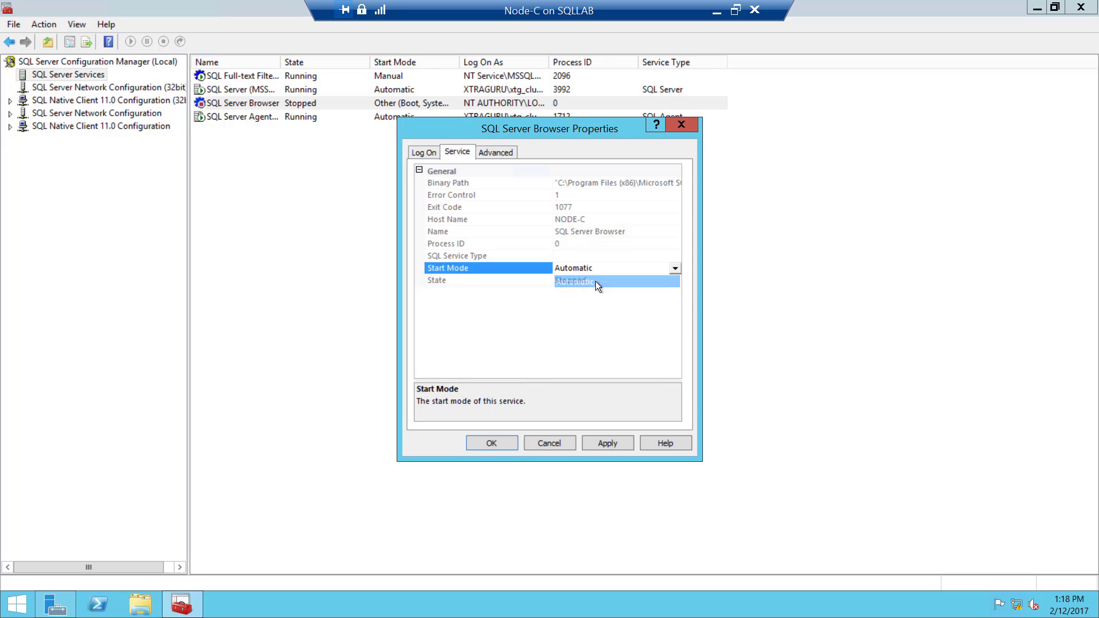
{"action": "left_click", "coordinate": [611, 441]}
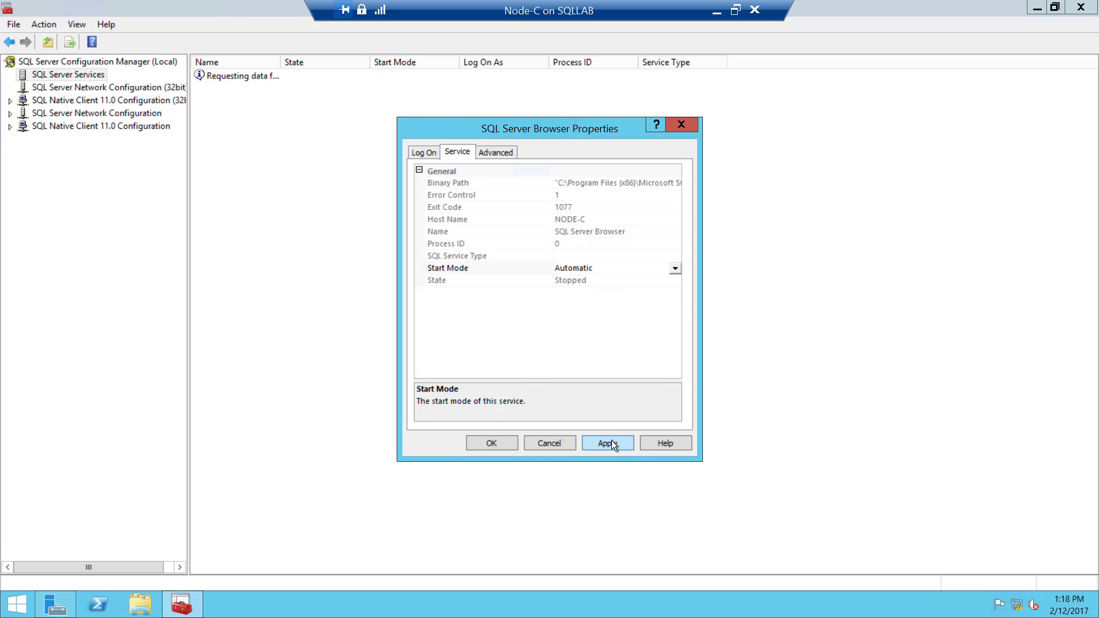
{"action": "left_click", "coordinate": [500, 446]}
Start the SQL Server Browser service on Node-C, widen the Log On As column, and minimize the virtual machine window.
{"action": "right_click", "coordinate": [282, 101]}
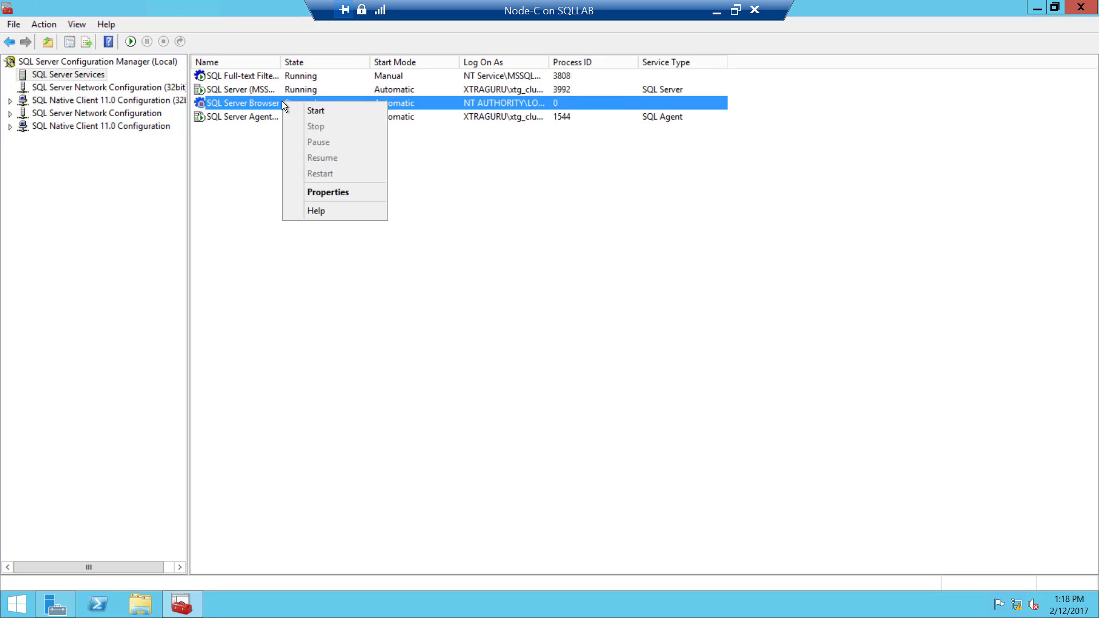
{"action": "left_click", "coordinate": [311, 111]}
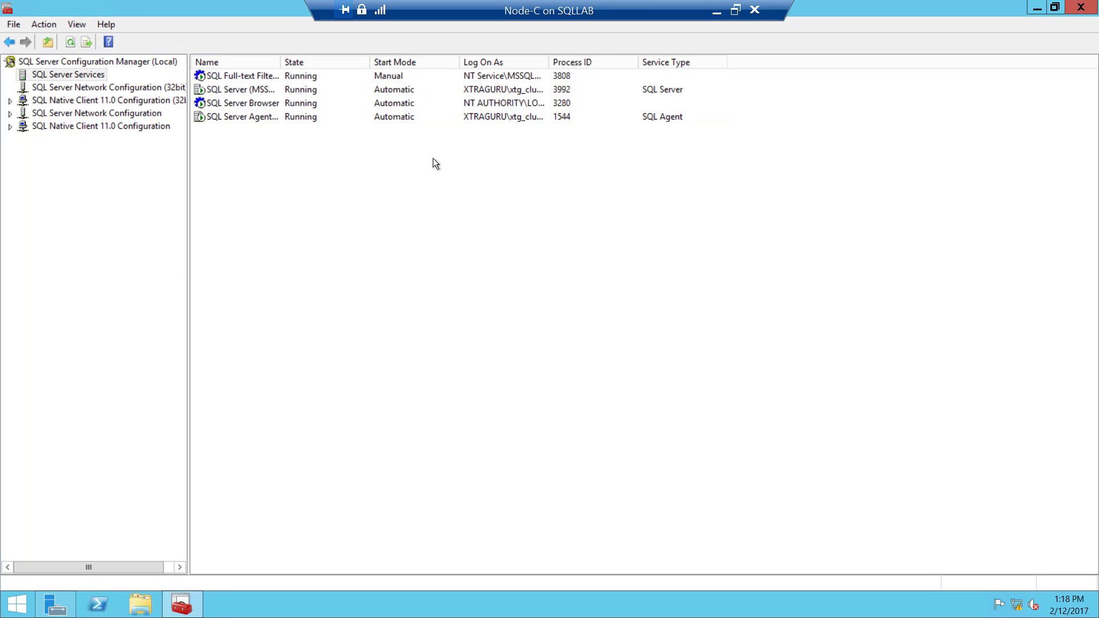
{"action": "left_click_drag", "start_coordinate": [544, 61], "coordinate": [617, 61]}
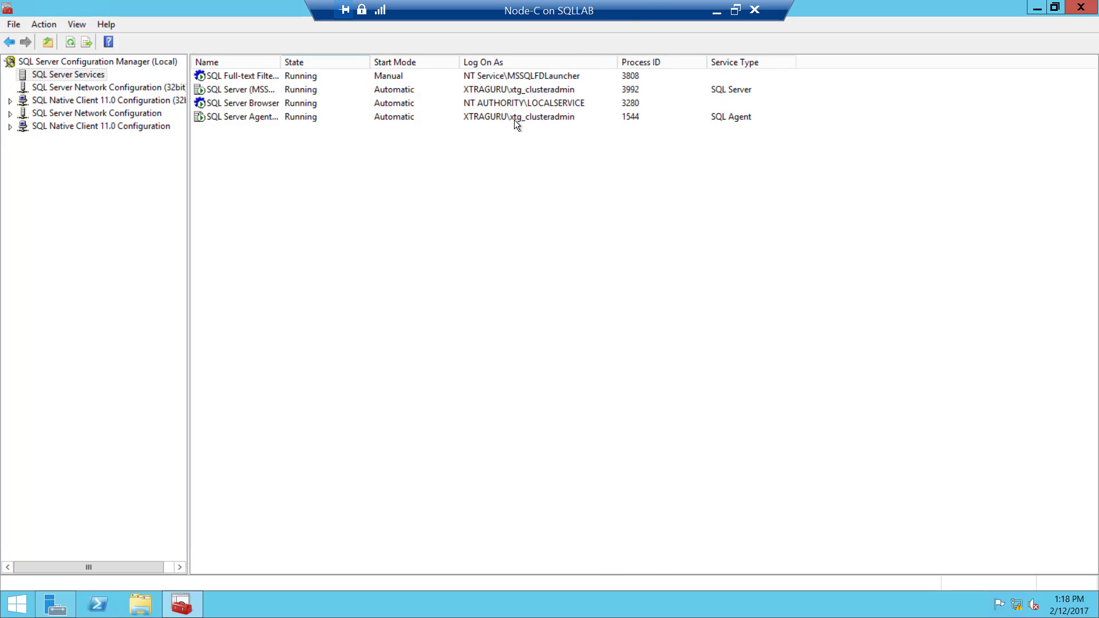
{"action": "left_click", "coordinate": [716, 12]}
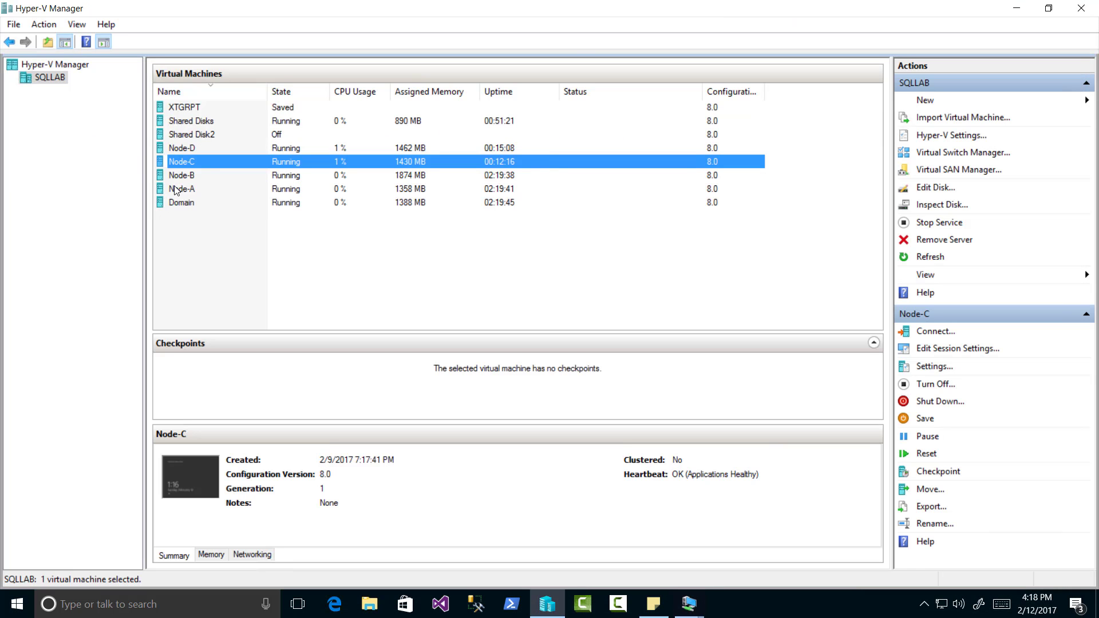
{"action": "double_click", "coordinate": [175, 191]}
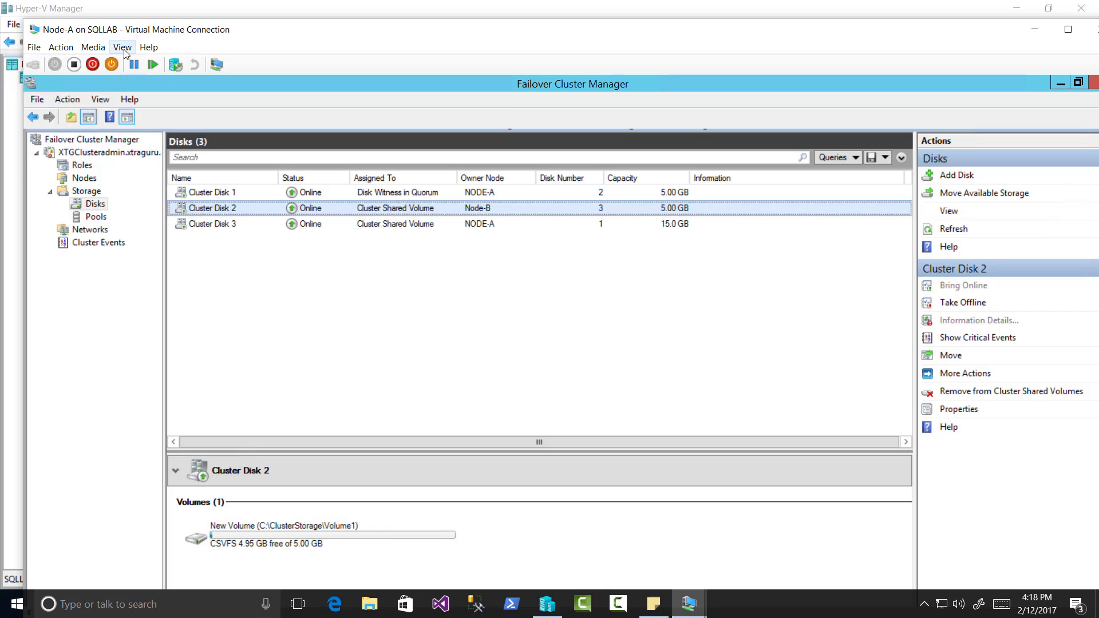
{"action": "left_click", "coordinate": [122, 47]}
{"action": "left_click", "coordinate": [123, 60]}
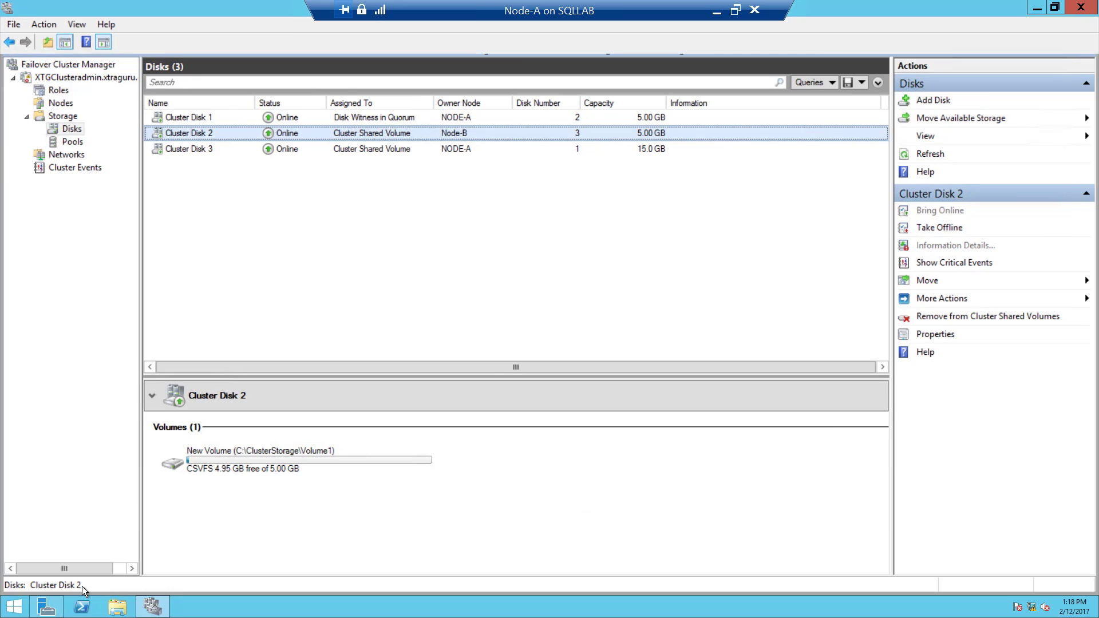
{"action": "left_click", "coordinate": [1036, 8]}
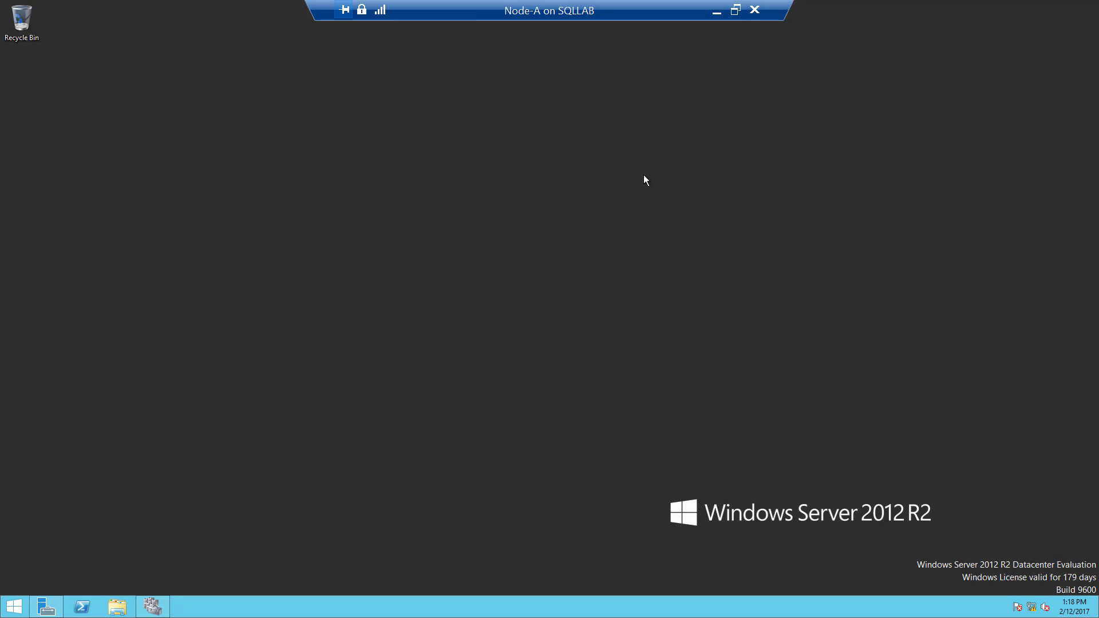
{"action": "left_click", "coordinate": [1080, 113]}
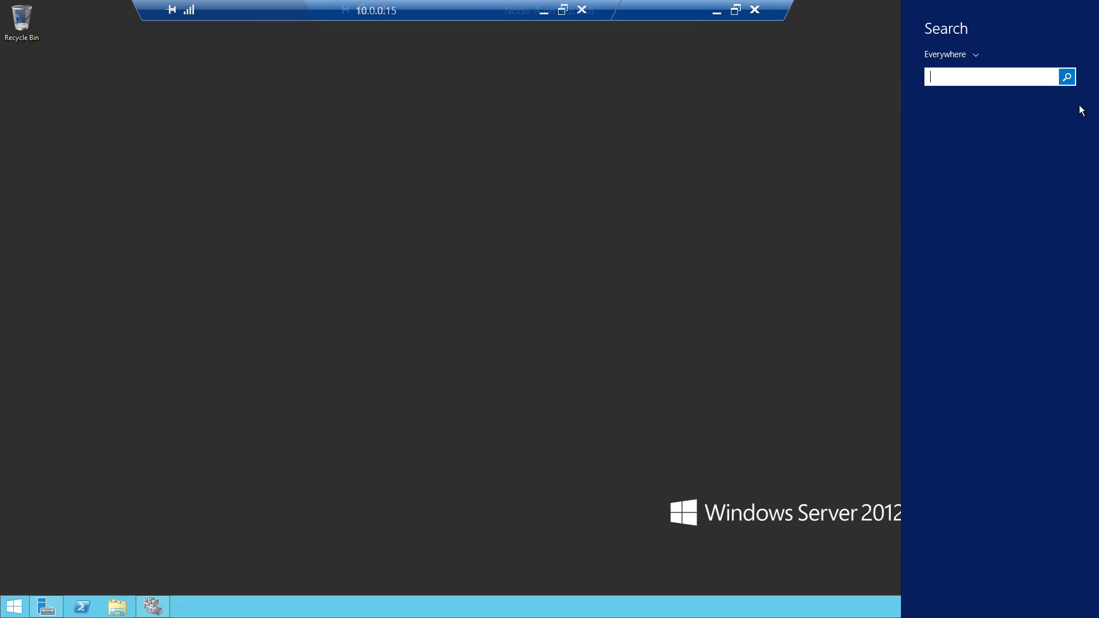
{"action": "type", "text": "s"}
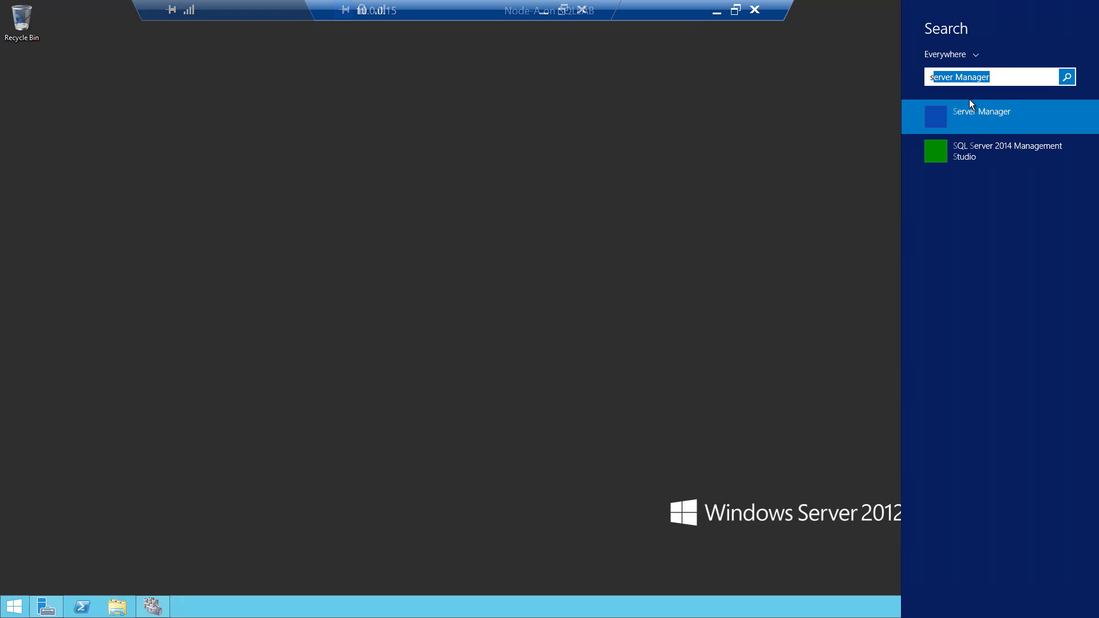
{"action": "key", "text": "BackSpace"}
{"action": "key", "text": "BackSpace"}
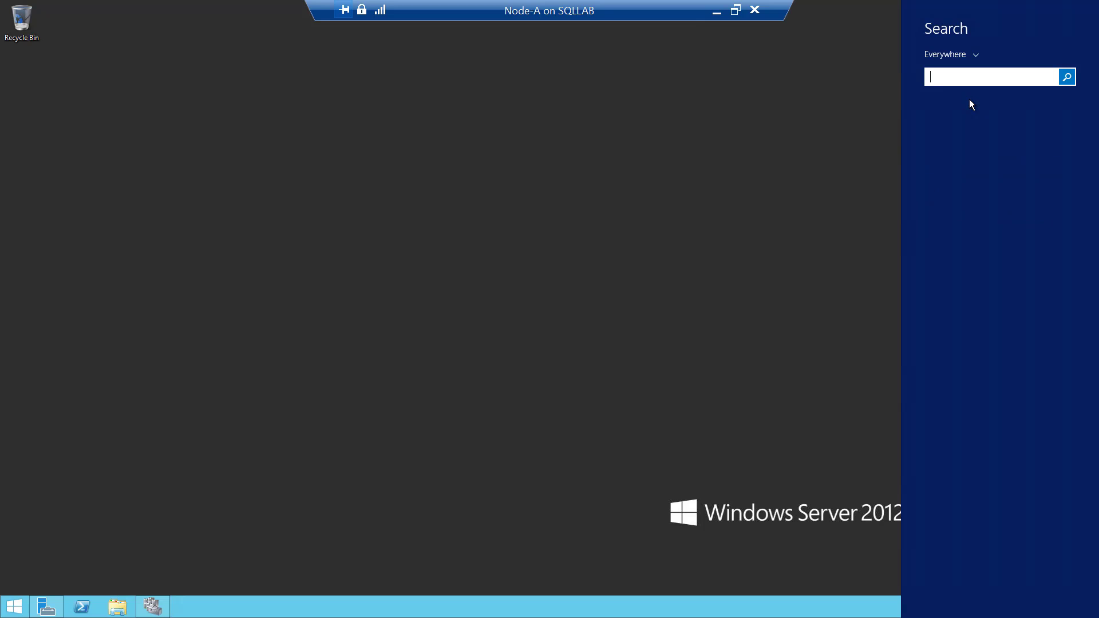
{"action": "left_click", "coordinate": [719, 13]}
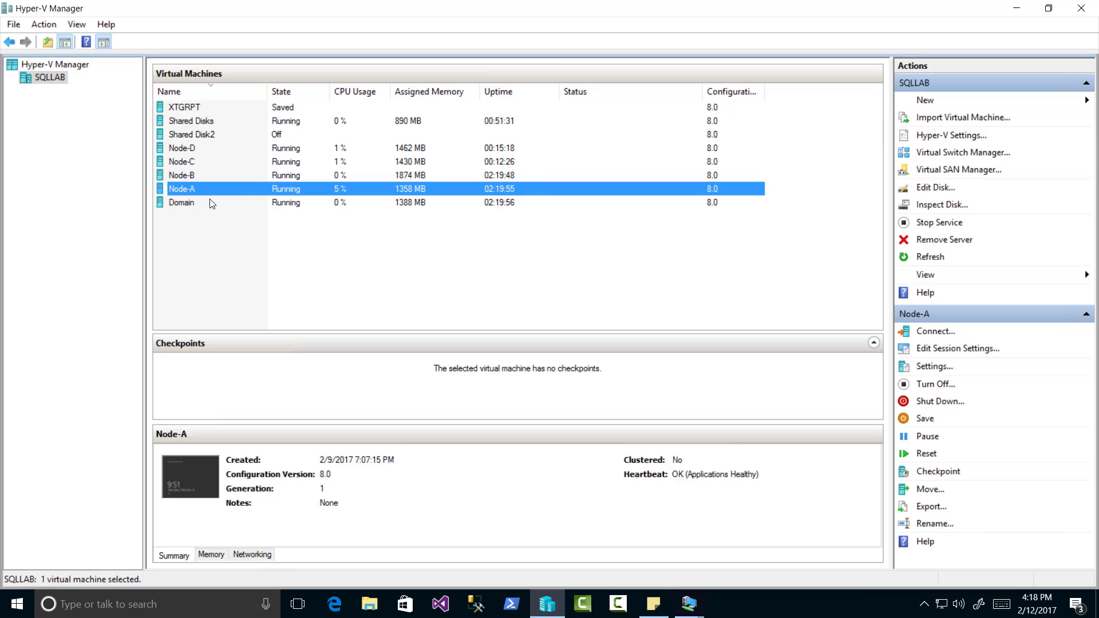
Open Node-B in full screen mode and check the owner node of the SQL Server role in Failover Cluster Manager.
{"action": "left_click", "coordinate": [211, 175]}
{"action": "double_click", "coordinate": [212, 175]}
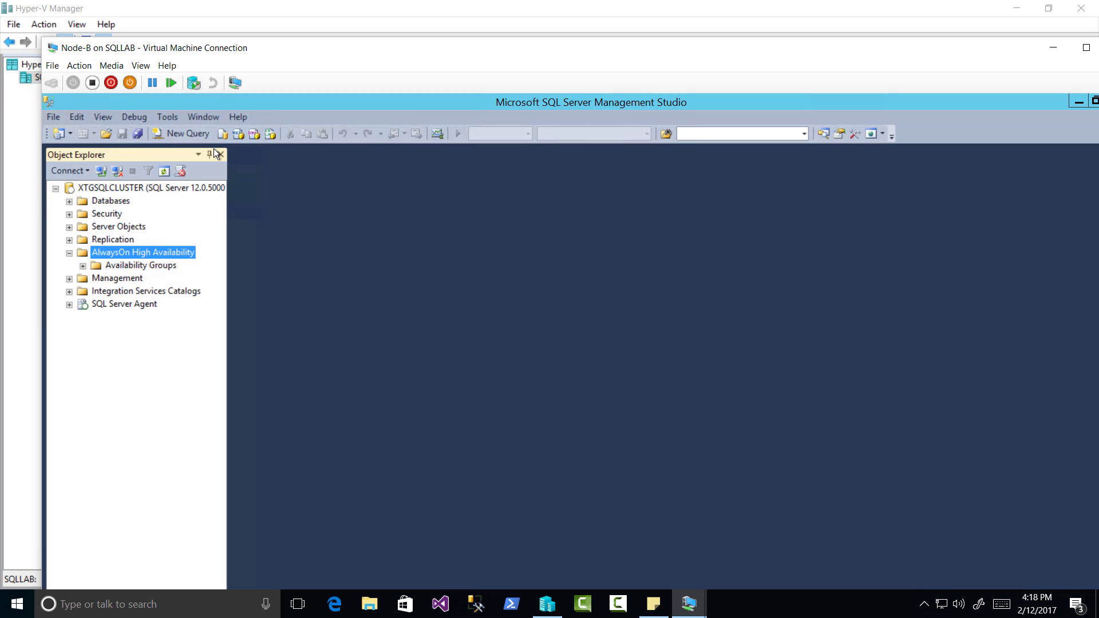
{"action": "left_click", "coordinate": [140, 65]}
{"action": "left_click", "coordinate": [150, 81]}
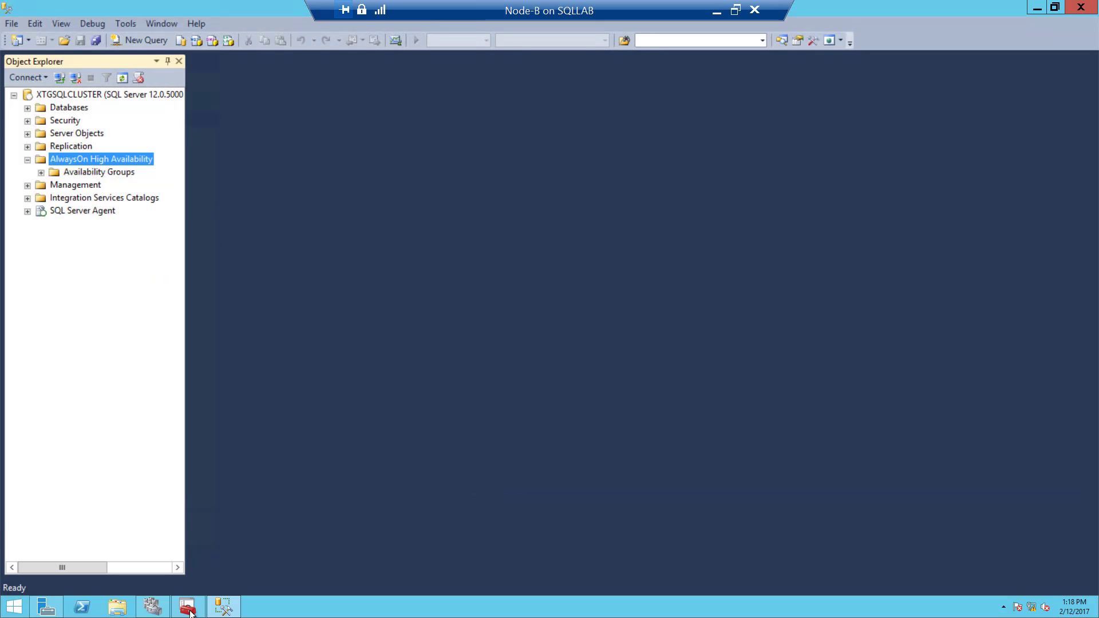
{"action": "left_click", "coordinate": [152, 606]}
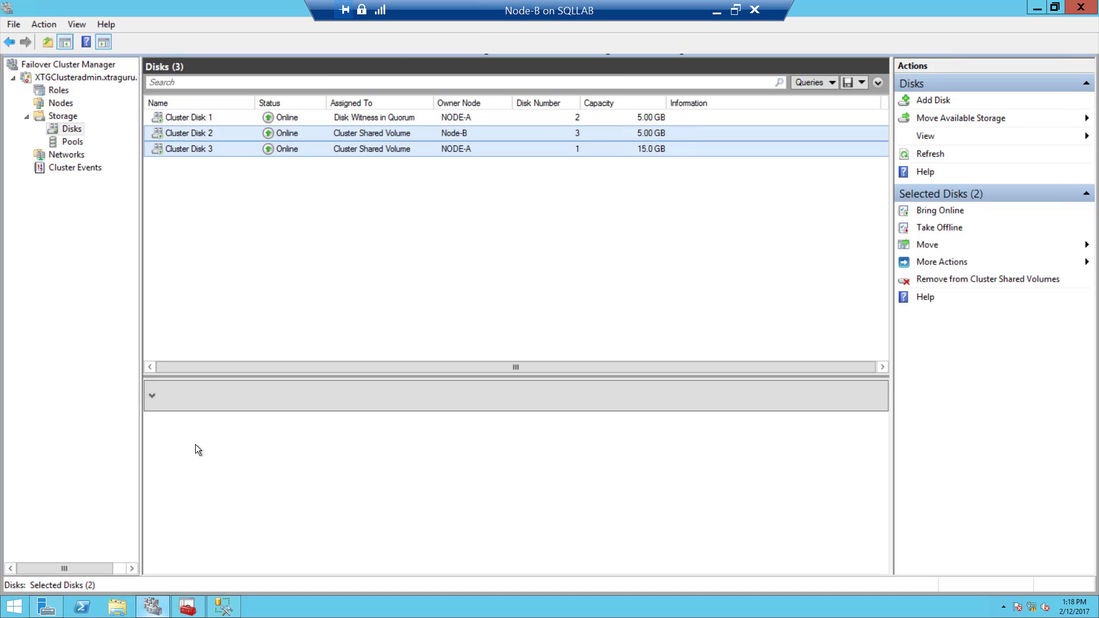
{"action": "left_click", "coordinate": [54, 92]}
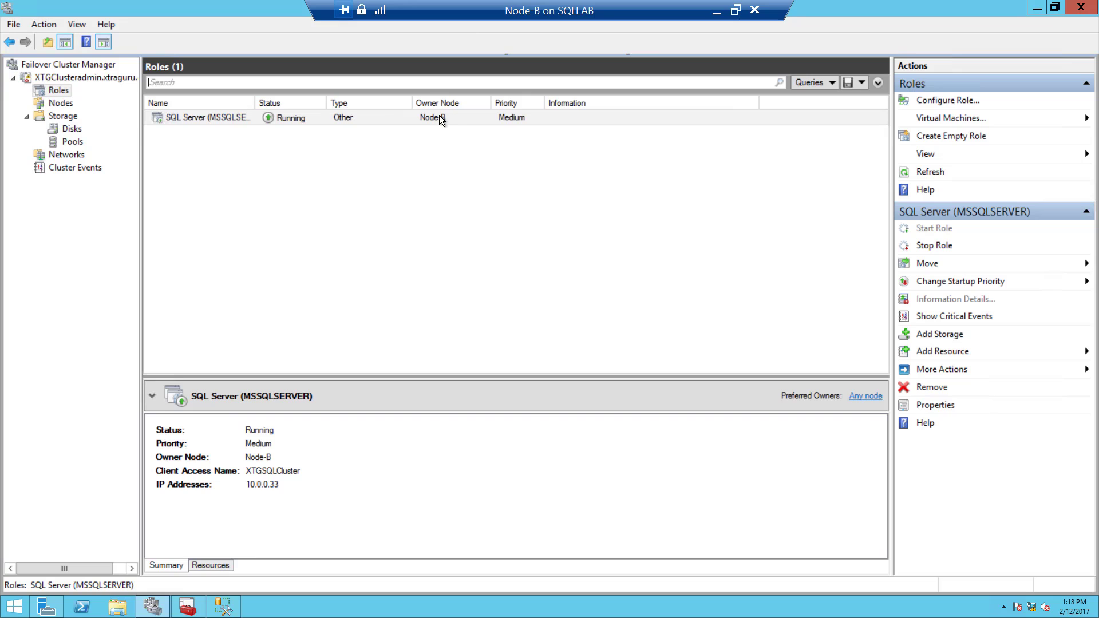
Return to SQL Server Management Studio on Node-B and refresh the AlwaysOn High Availability folder of XTGSQLCLUSTER.
{"action": "left_click", "coordinate": [224, 607]}
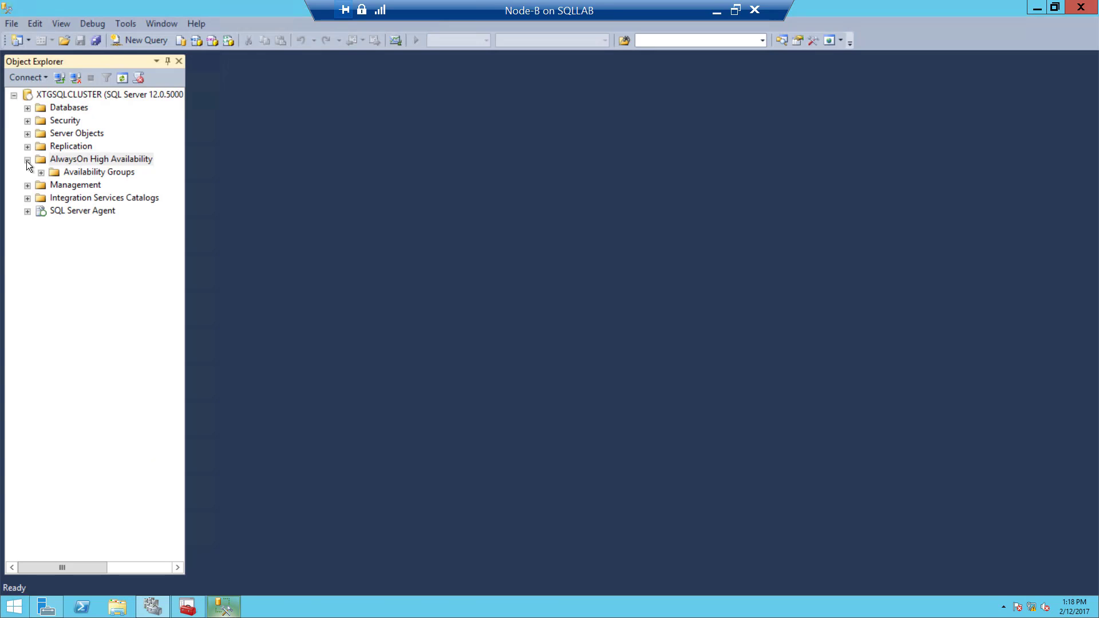
{"action": "right_click", "coordinate": [73, 161]}
{"action": "left_click", "coordinate": [127, 232]}
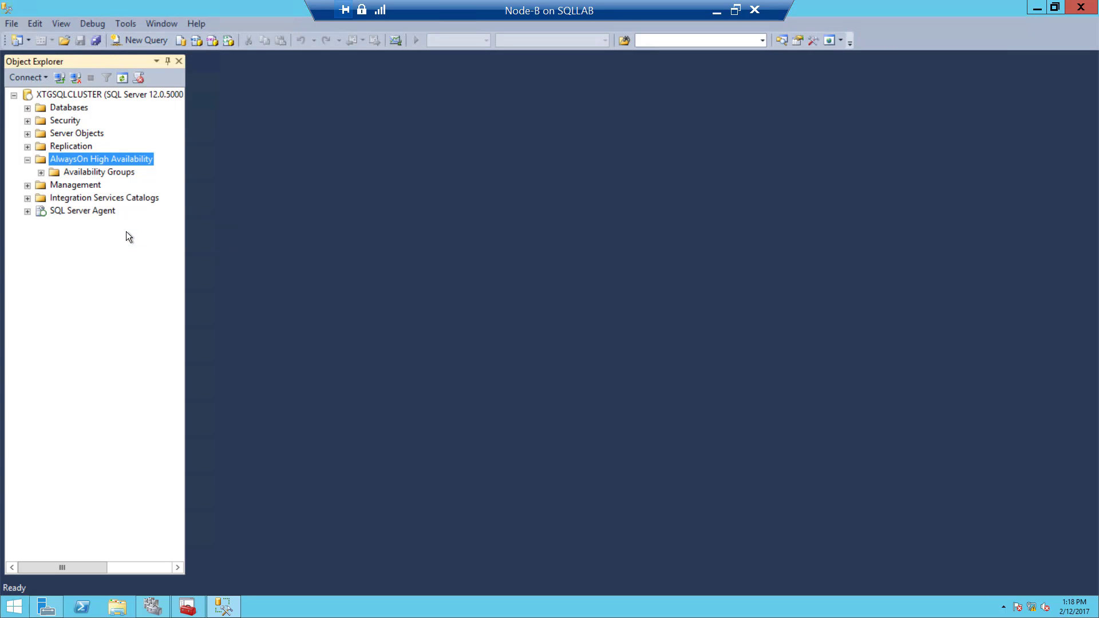